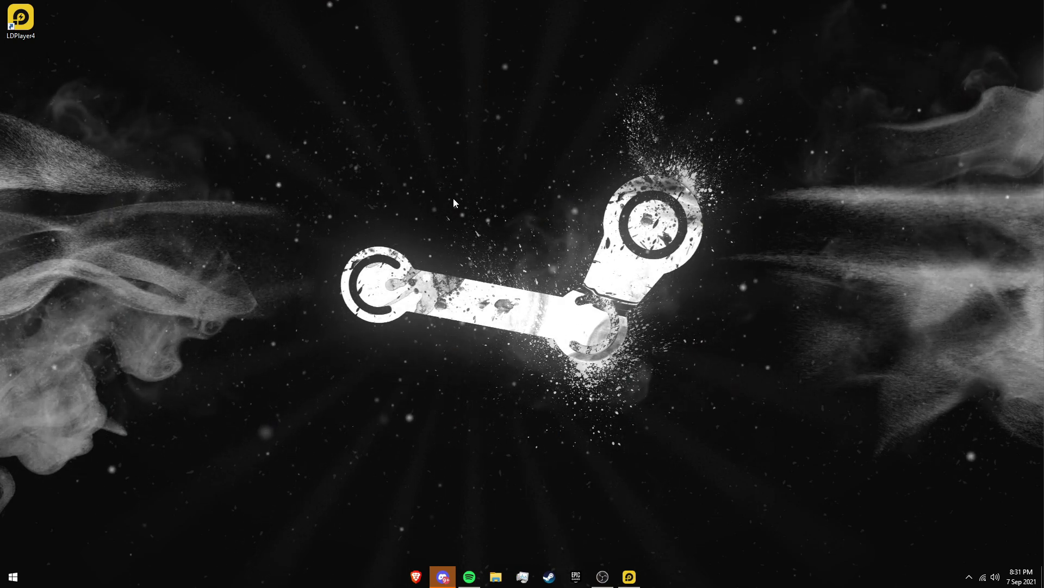
- Bring up the LDPlayer emulator window and open its settings
{"action": "left_click_drag", "start_coordinate": [20, 20], "coordinate": [531, 139]}
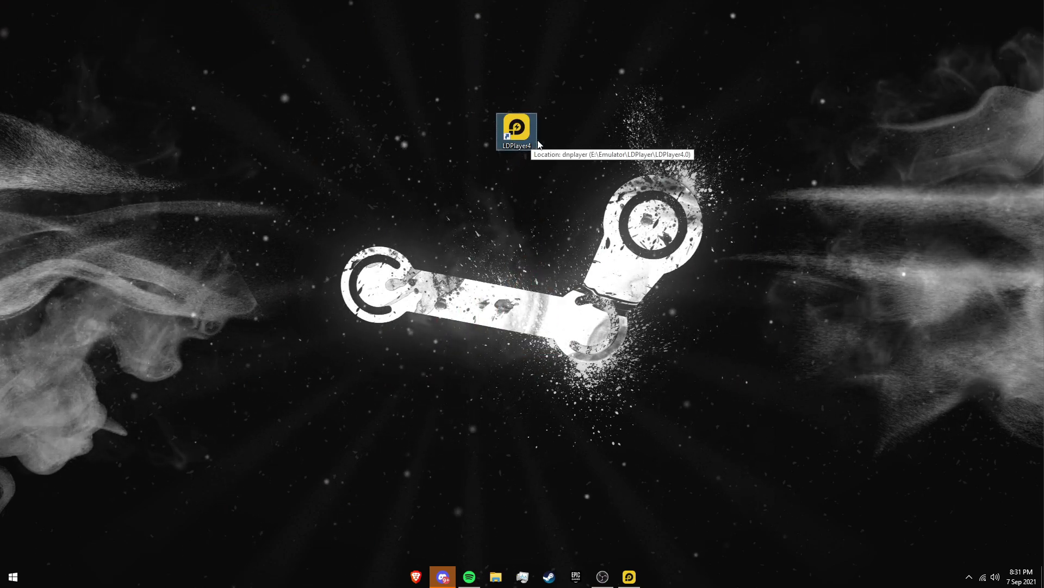
{"action": "left_click", "coordinate": [630, 577]}
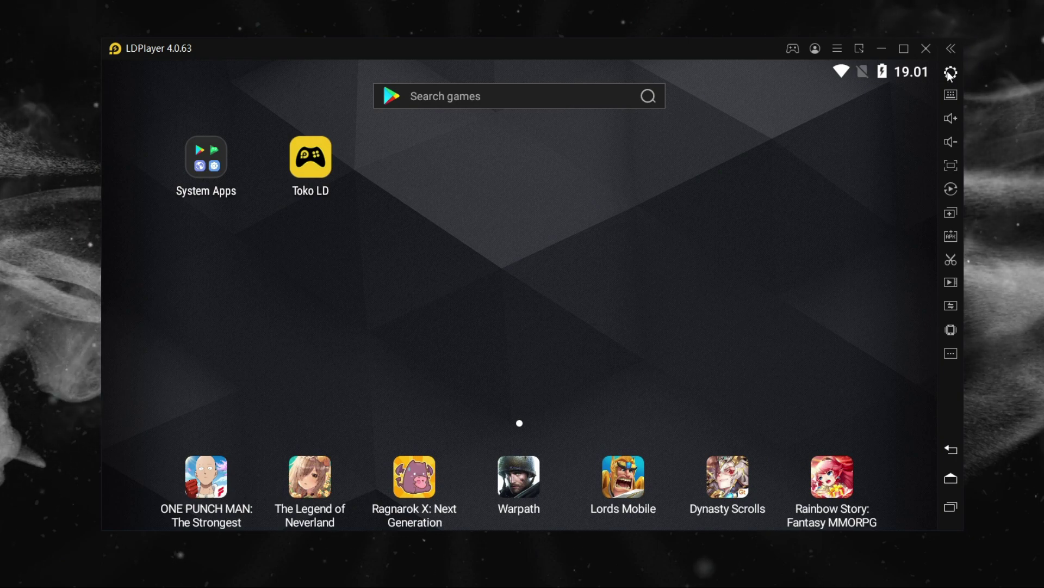
{"action": "left_click", "coordinate": [952, 73]}
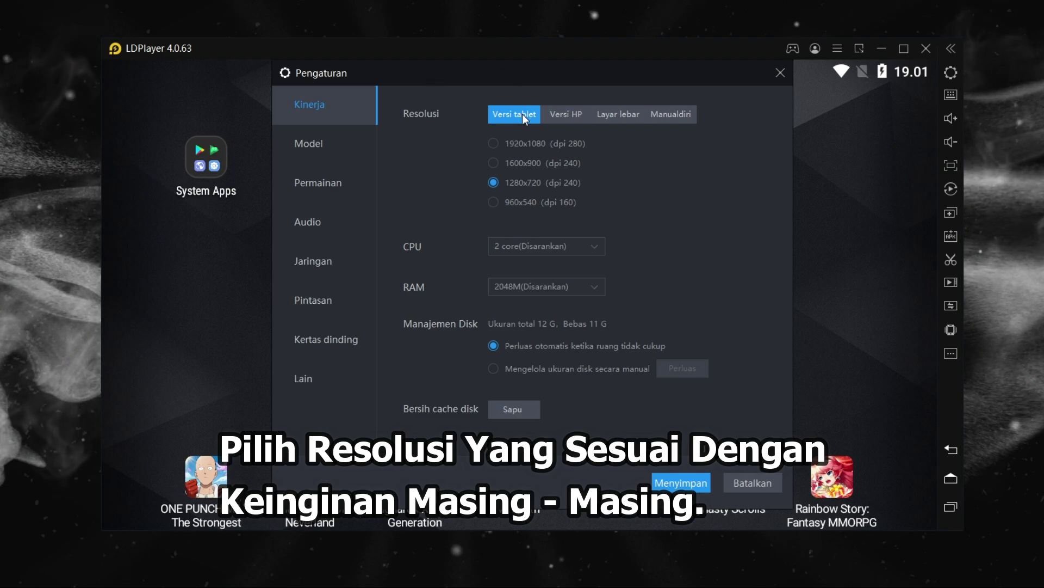
- Look through the phone, widescreen and custom resolution options, and return to the tablet presets
{"action": "left_click", "coordinate": [566, 114]}
{"action": "left_click", "coordinate": [619, 113]}
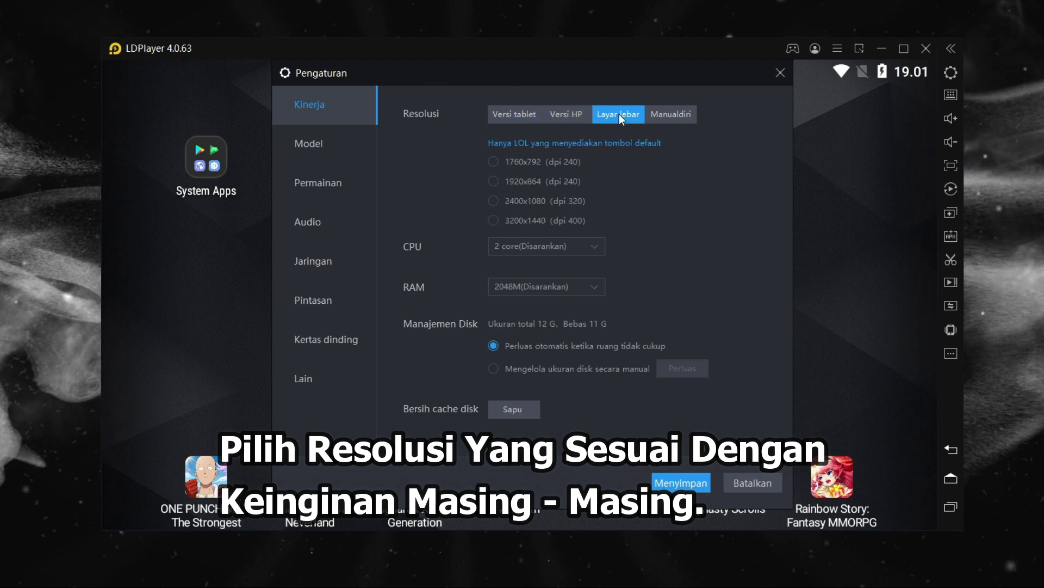
{"action": "left_click", "coordinate": [666, 113]}
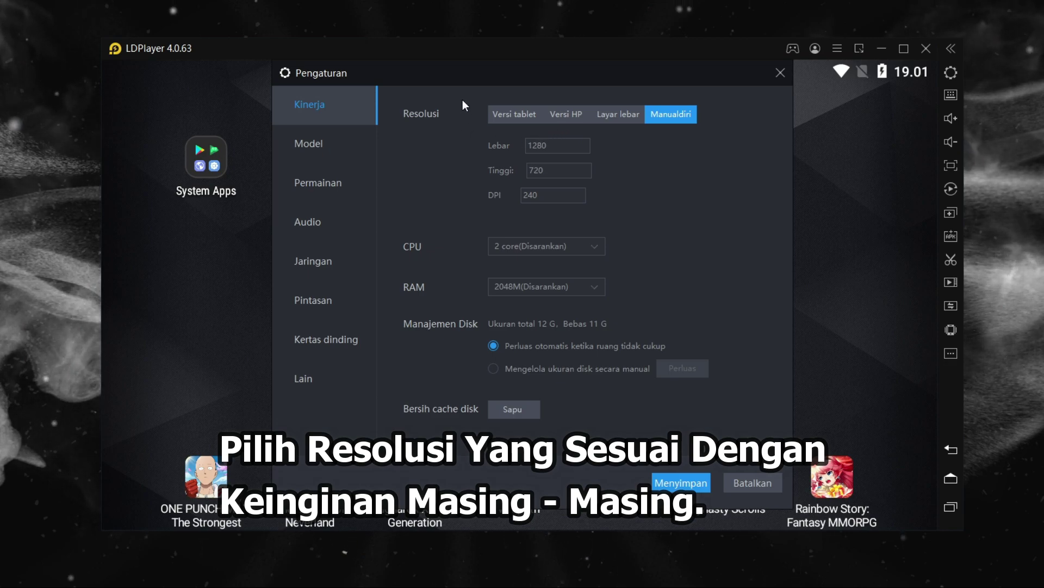
{"action": "left_click", "coordinate": [524, 114]}
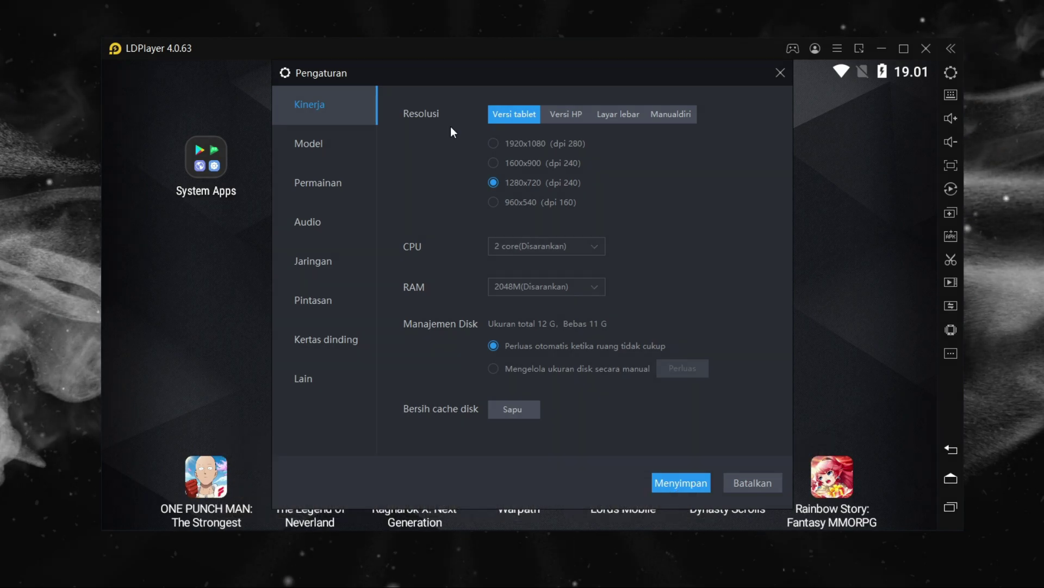
- Try the 720x1280 (dpi 320) phone resolution, review the custom width, height and DPI fields, and return to the tablet presets
{"action": "left_click", "coordinate": [569, 116]}
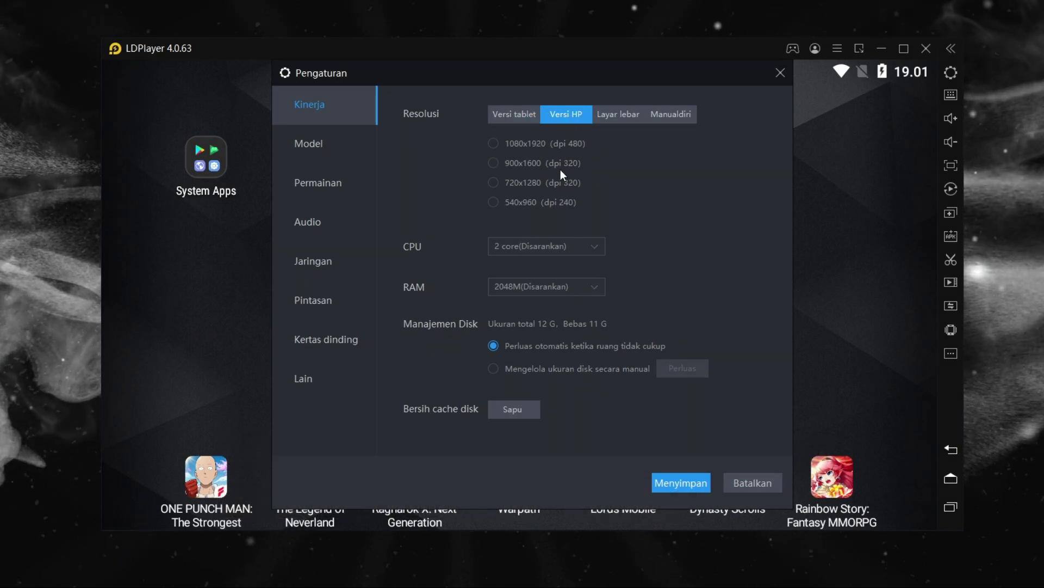
{"action": "left_click", "coordinate": [532, 182]}
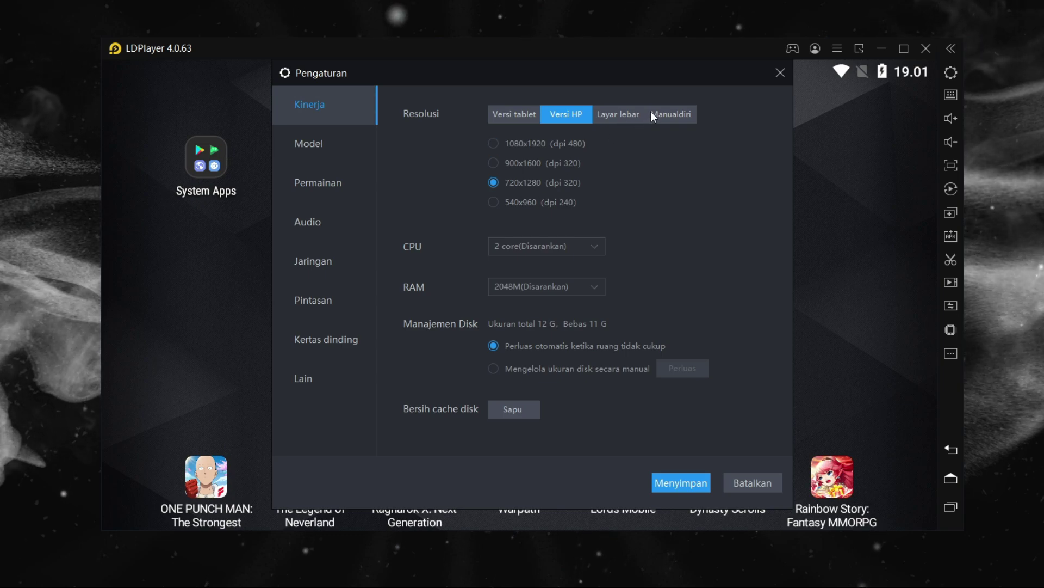
{"action": "left_click", "coordinate": [665, 113]}
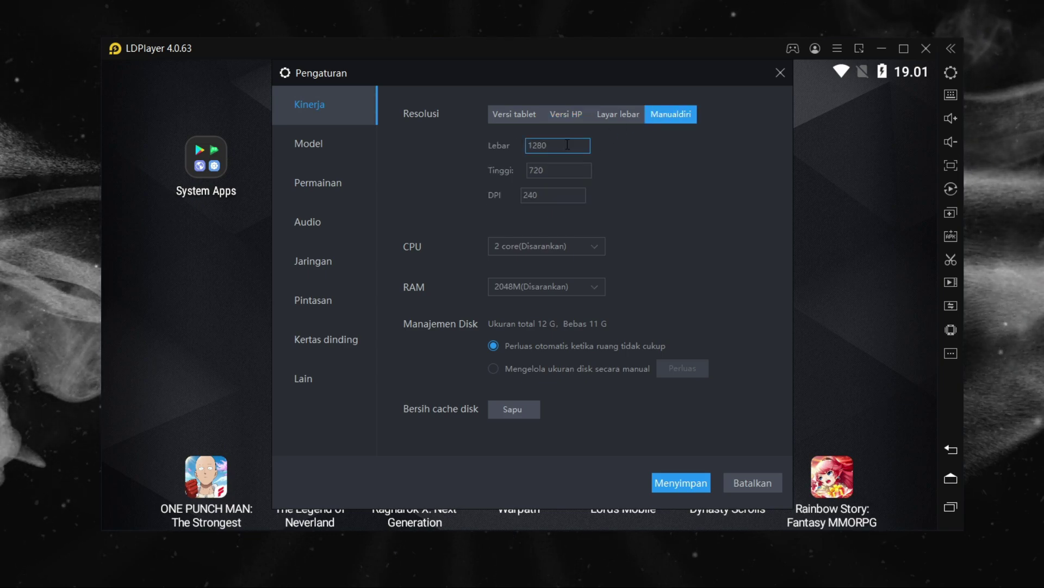
{"action": "left_click_drag", "start_coordinate": [568, 145], "coordinate": [517, 149]}
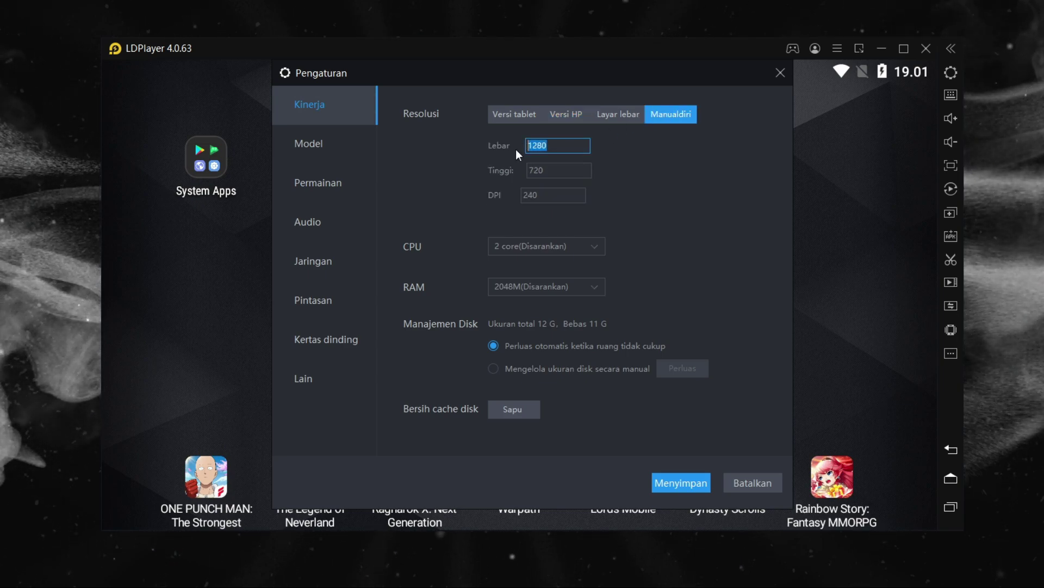
{"action": "left_click_drag", "start_coordinate": [566, 170], "coordinate": [526, 171]}
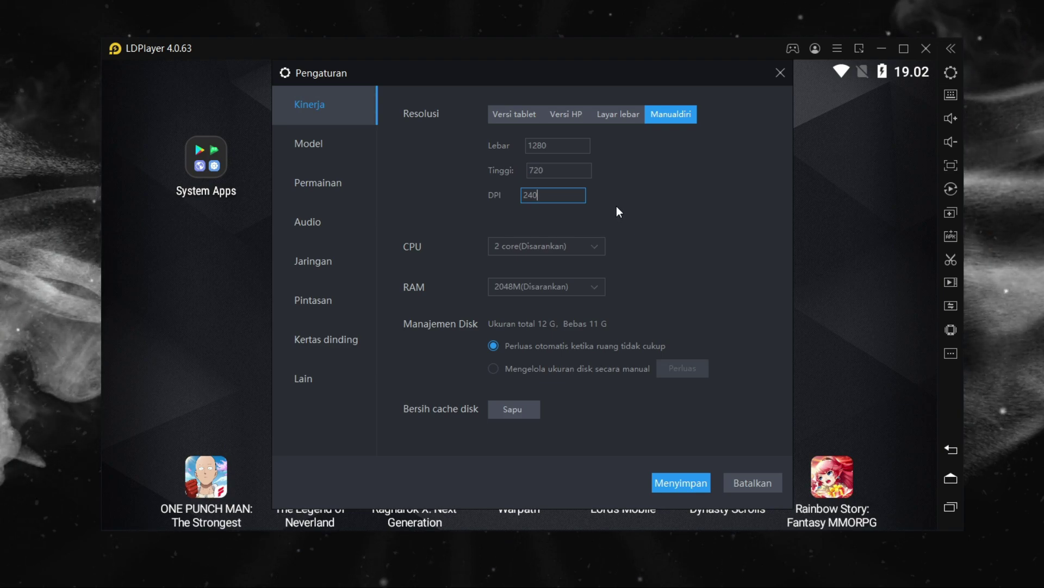
{"action": "left_click", "coordinate": [514, 113]}
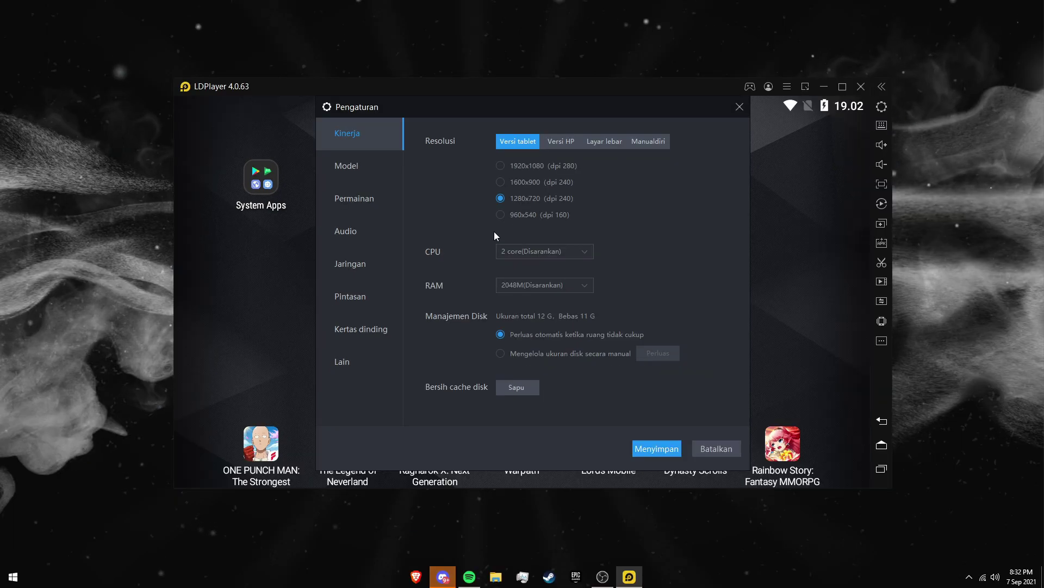
- Open Task Manager, check the processor's core count in its CPU performance data, and minimise it
{"action": "right_click", "coordinate": [682, 580]}
{"action": "left_click", "coordinate": [716, 520]}
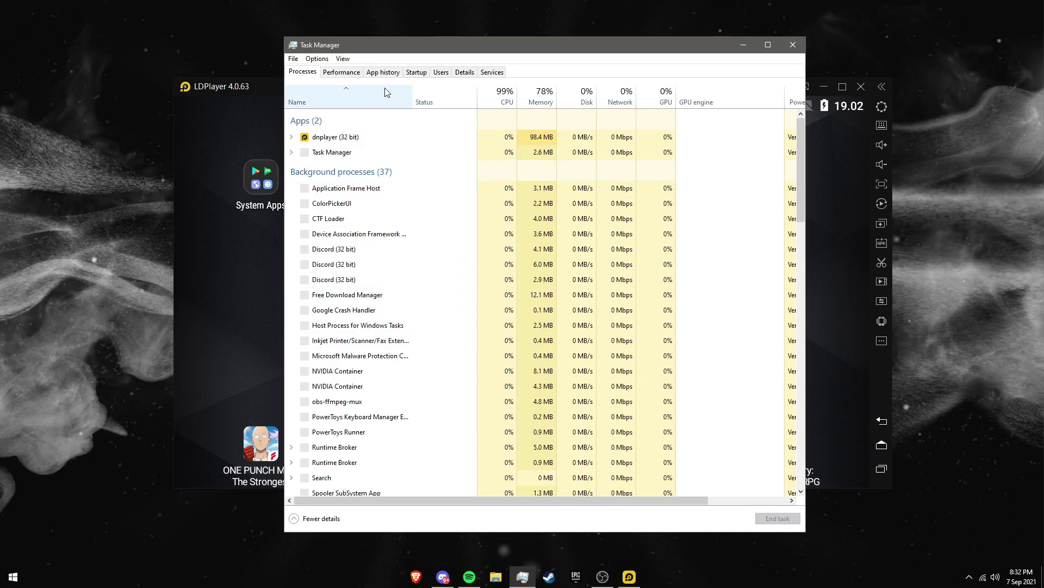
{"action": "left_click", "coordinate": [341, 76]}
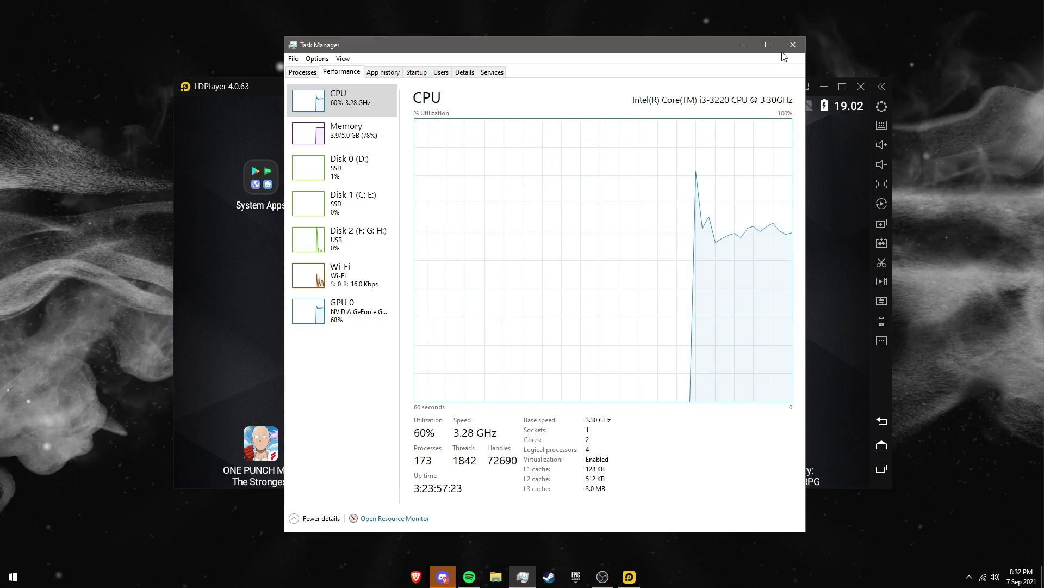
{"action": "left_click", "coordinate": [743, 45]}
- Try setting the emulator's CPU allocation to 4 core after another look at Task Manager
{"action": "left_click", "coordinate": [576, 253]}
{"action": "left_click", "coordinate": [580, 281]}
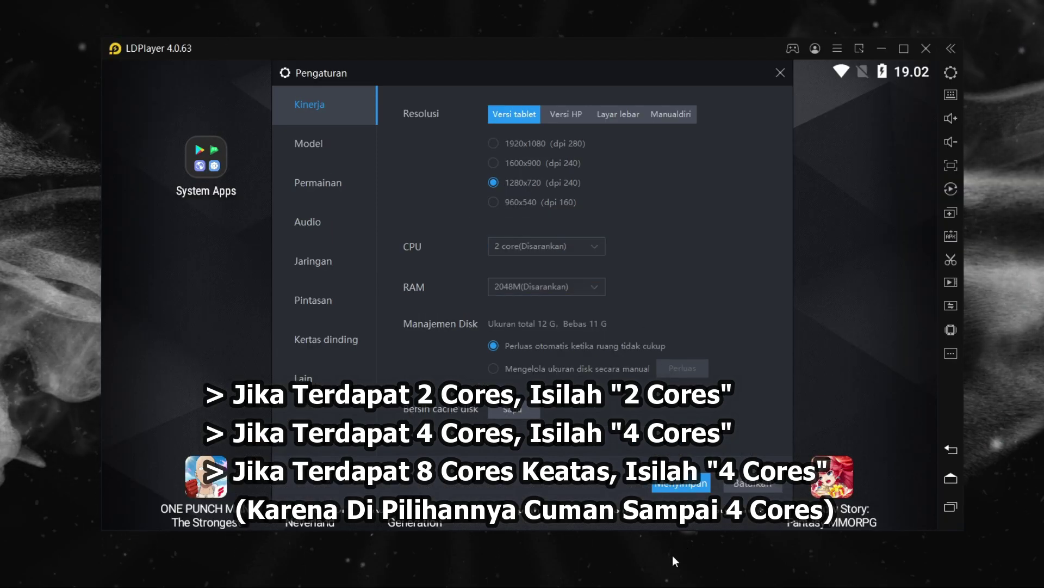
{"action": "left_click", "coordinate": [694, 587]}
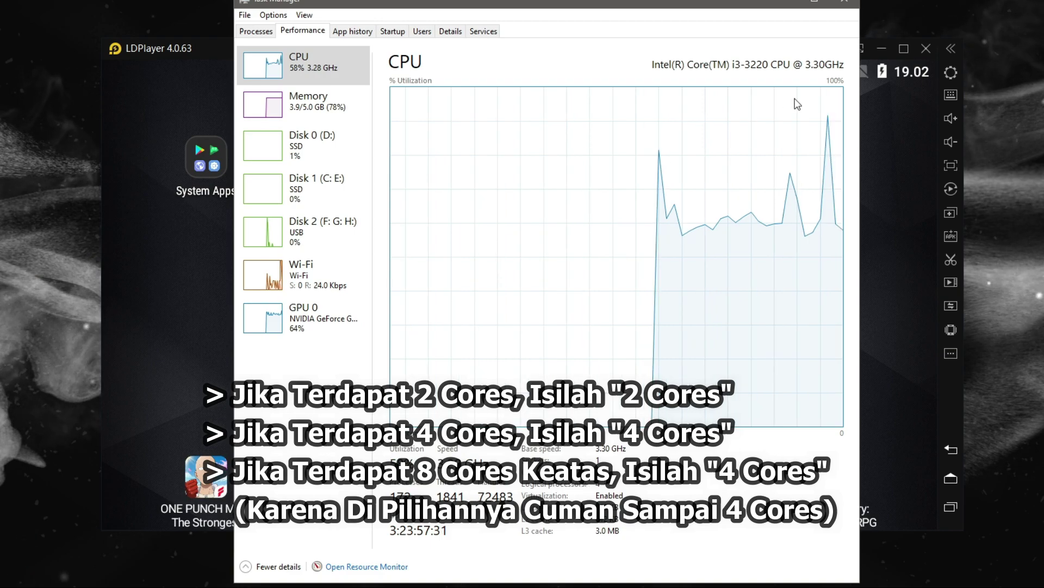
{"action": "left_click", "coordinate": [886, 106]}
{"action": "left_click", "coordinate": [551, 251]}
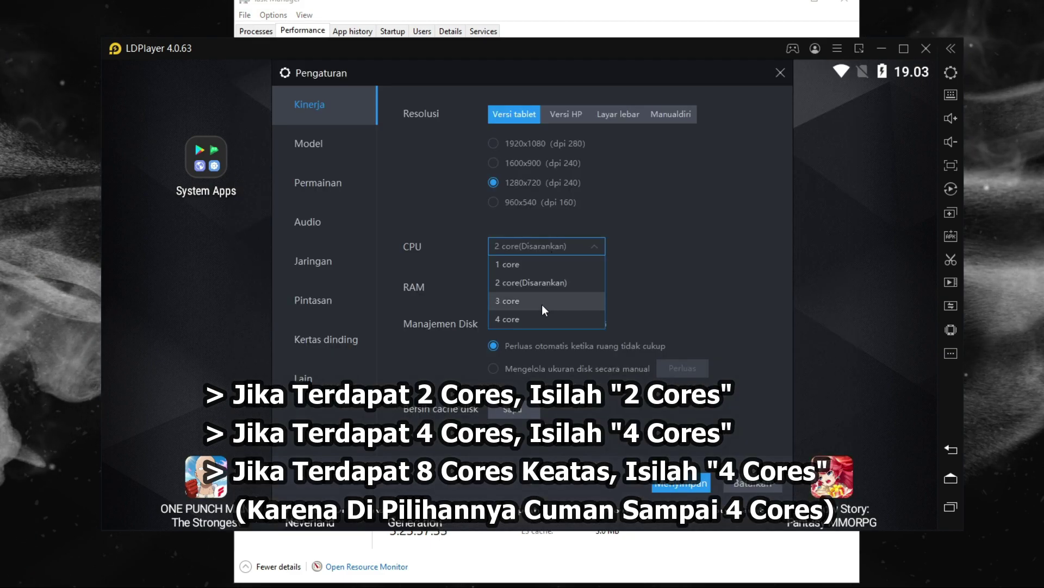
{"action": "left_click", "coordinate": [534, 314]}
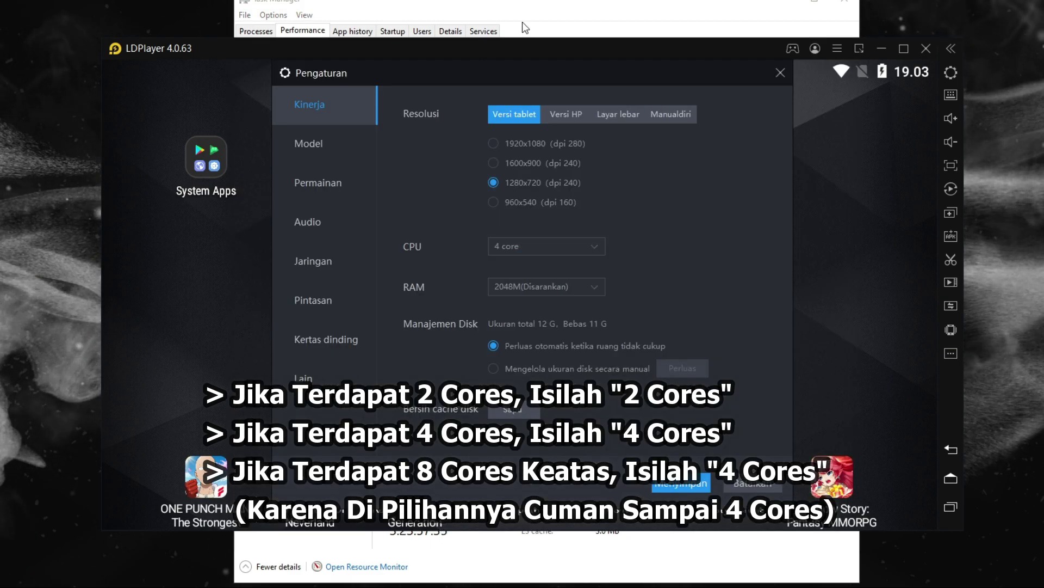
- Set the emulator's CPU allocation to 2 core(Disarankan), recheck the core count in Task Manager and close it
{"action": "left_click", "coordinate": [586, 247]}
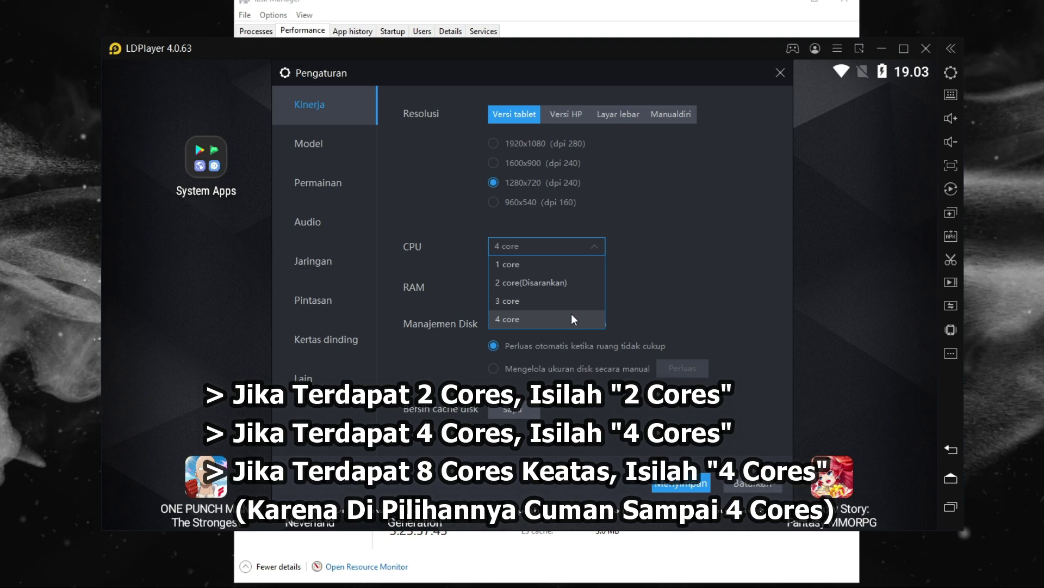
{"action": "left_click", "coordinate": [520, 282]}
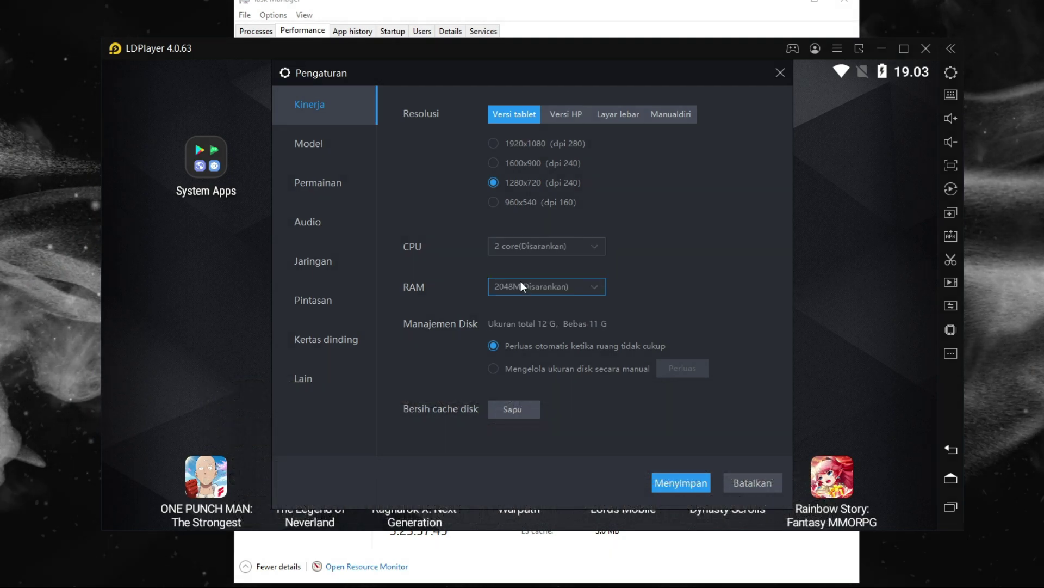
{"action": "left_click", "coordinate": [473, 10]}
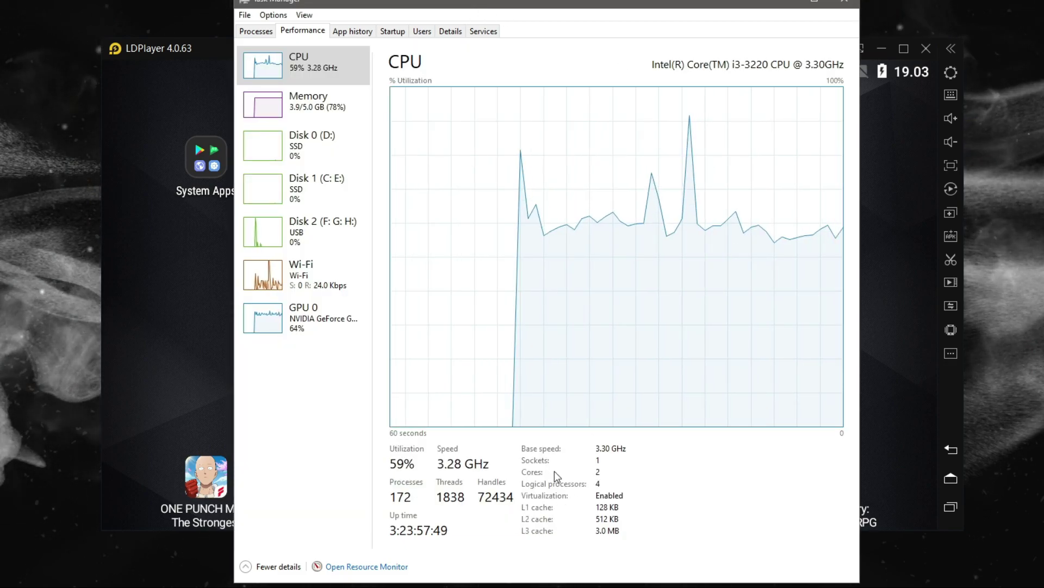
{"action": "left_click", "coordinate": [848, 3]}
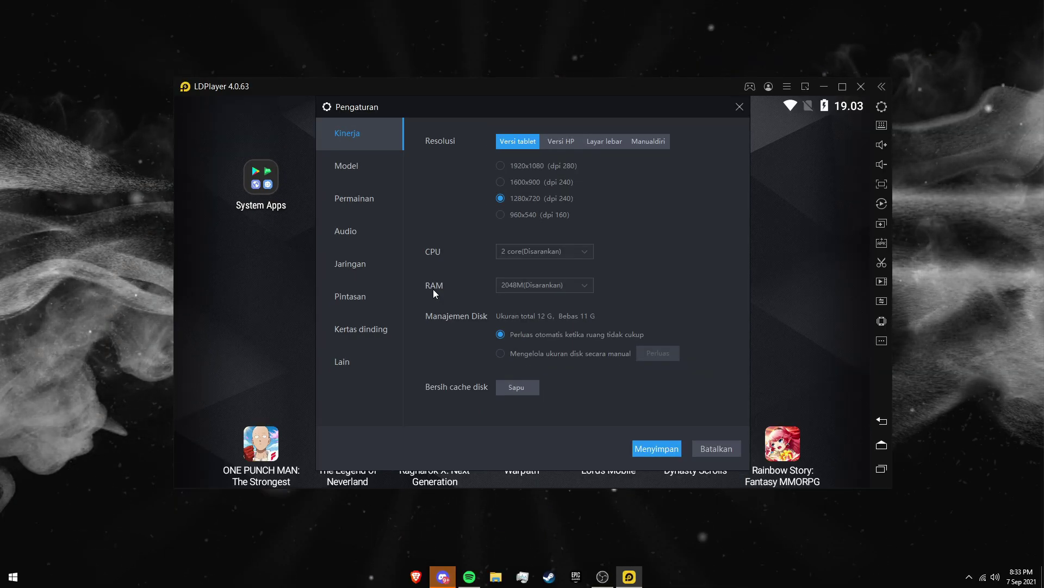
- Find and open the Windows Control Panel
{"action": "key", "text": "super"}
{"action": "type", "text": "control panel"}
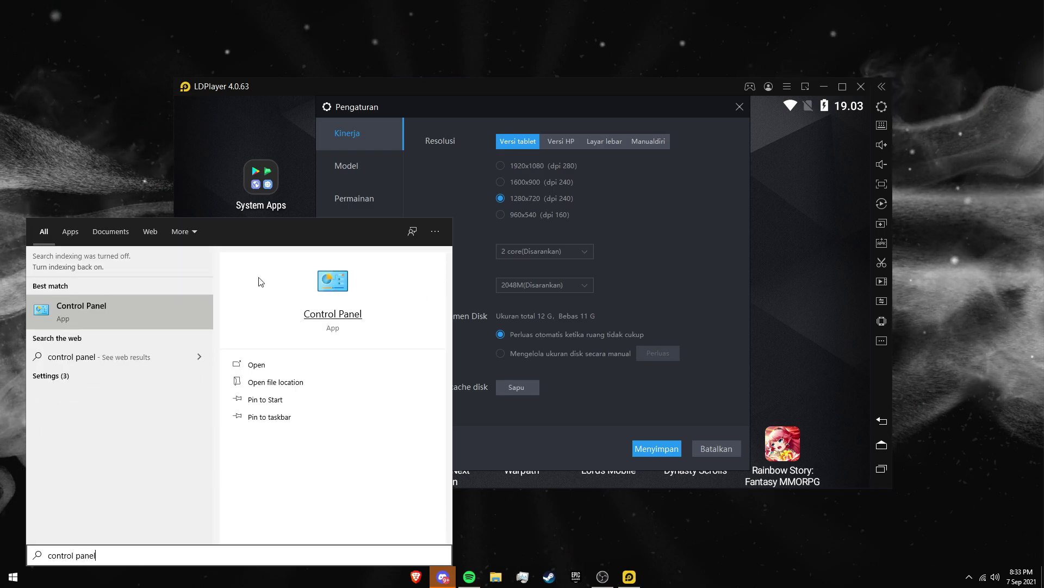
{"action": "left_click", "coordinate": [163, 312]}
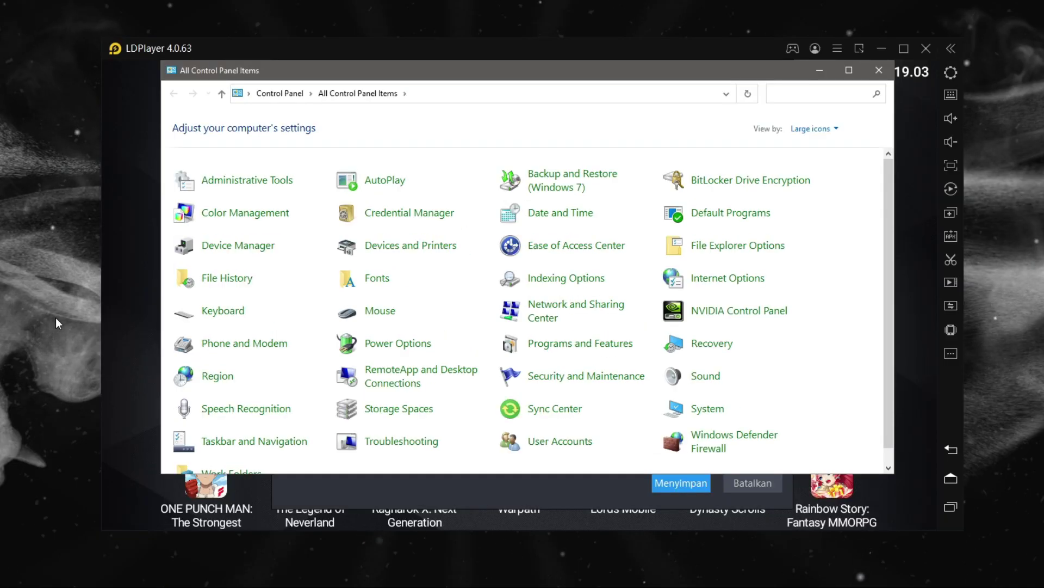
- Search Control Panel for "syste", open the computer name information under System, and close the Control Panel window
{"action": "left_click", "coordinate": [809, 93]}
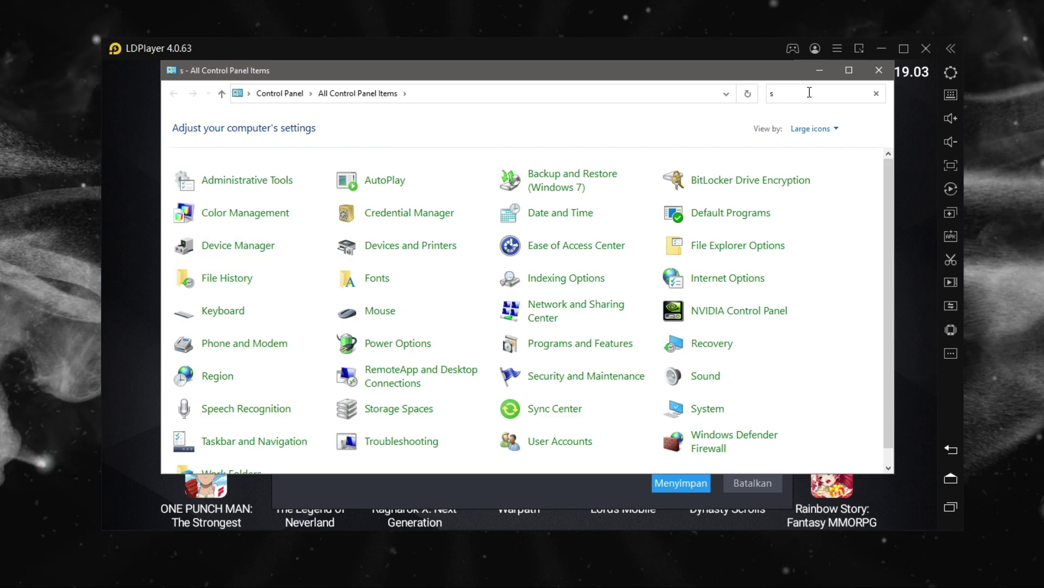
{"action": "type", "text": "syste"}
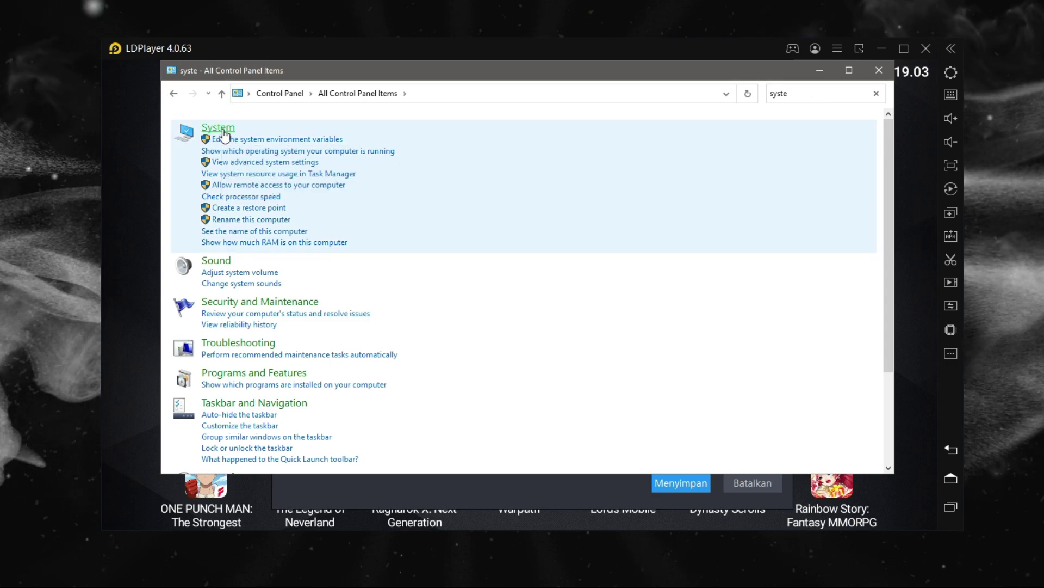
{"action": "left_click", "coordinate": [229, 231]}
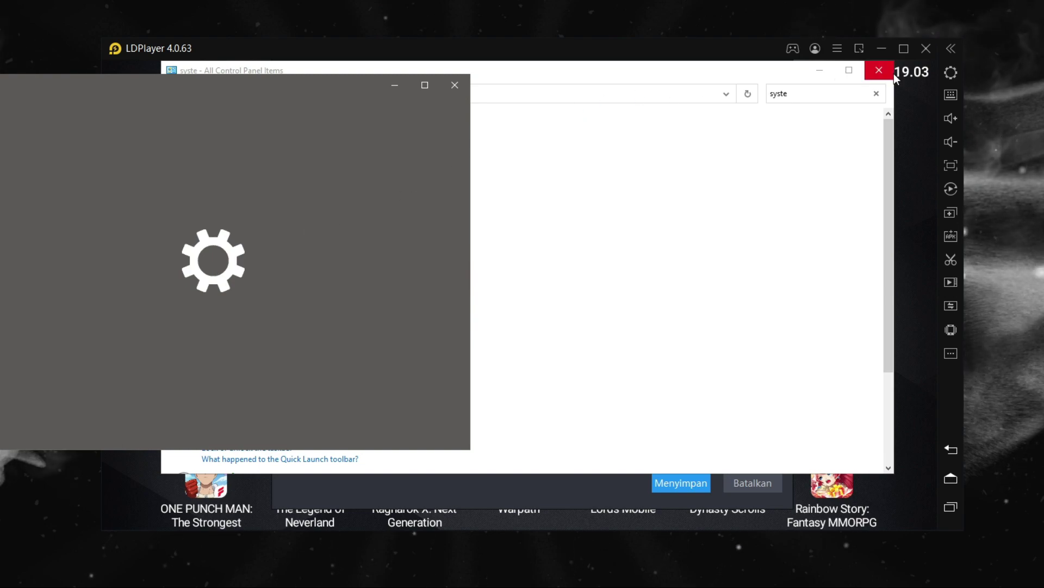
{"action": "left_click", "coordinate": [879, 70]}
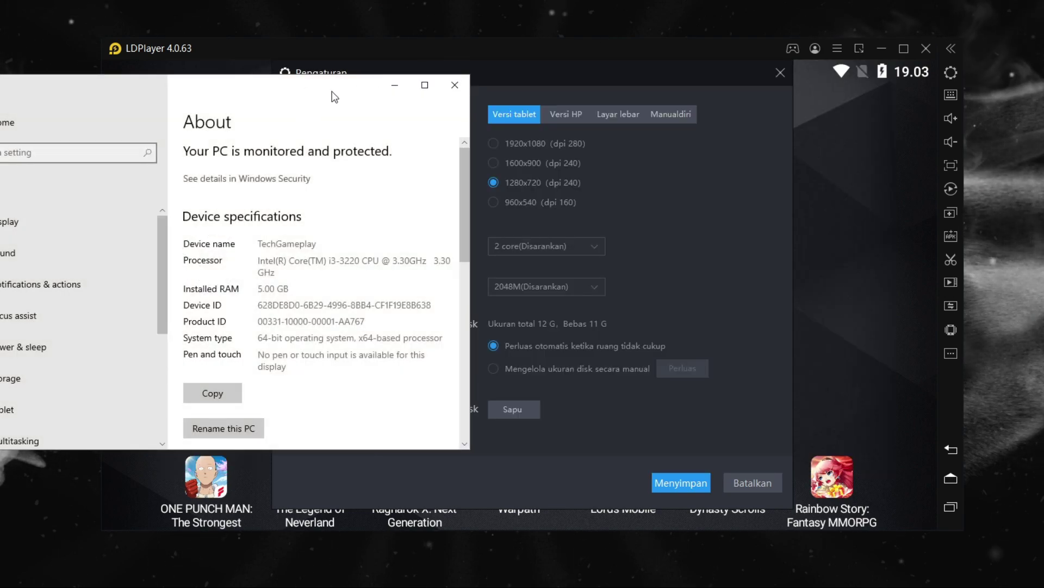
- Examine the installed RAM in the device specifications of the About page
{"action": "left_click_drag", "start_coordinate": [331, 94], "coordinate": [622, 93]}
{"action": "scroll", "coordinate": [537, 244], "scroll_direction": "down", "scroll_amount": 3}
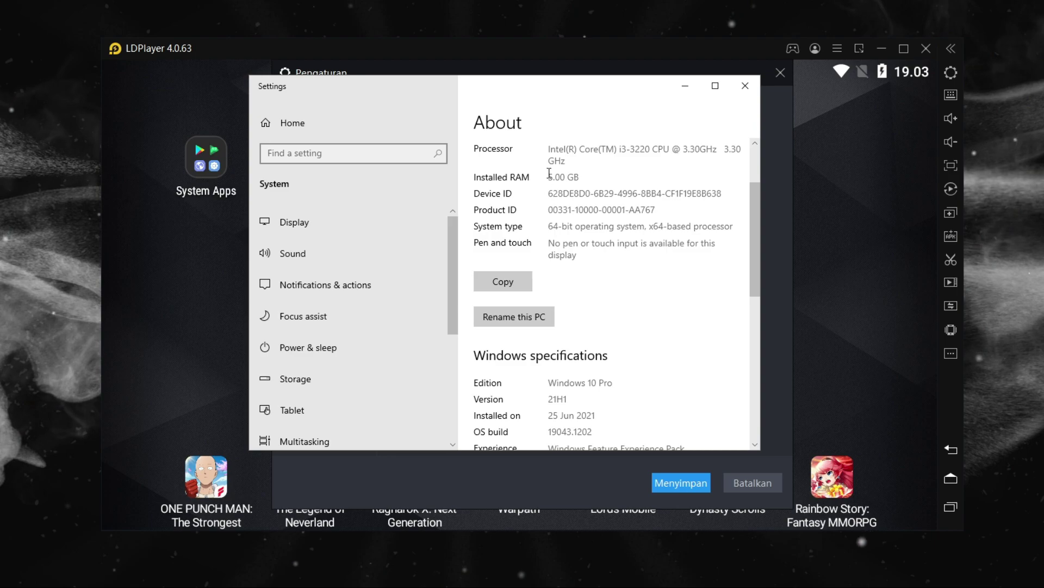
{"action": "scroll", "coordinate": [491, 254], "scroll_direction": "up", "scroll_amount": 2}
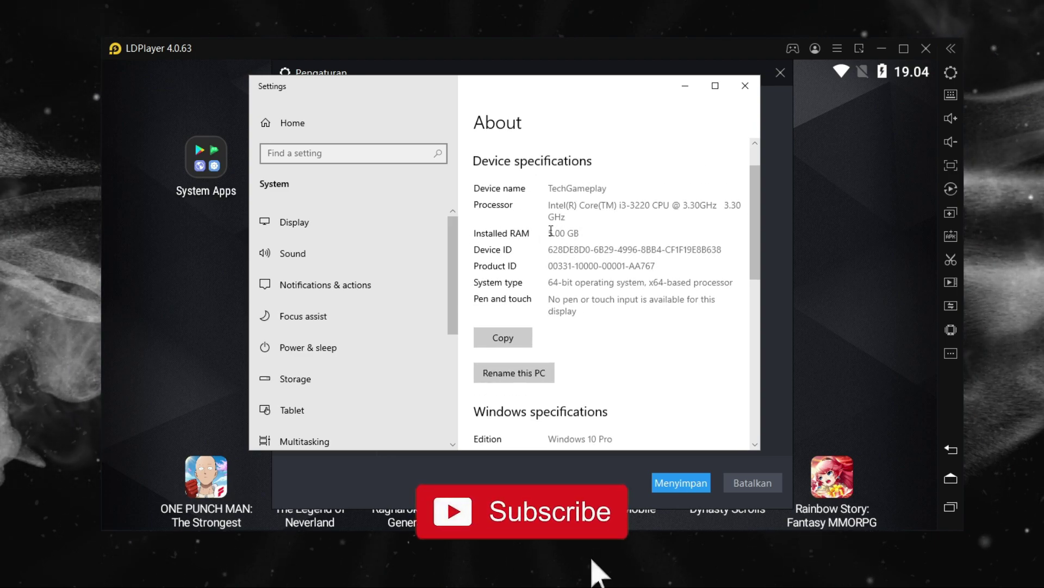
{"action": "left_click_drag", "start_coordinate": [549, 233], "coordinate": [566, 234]}
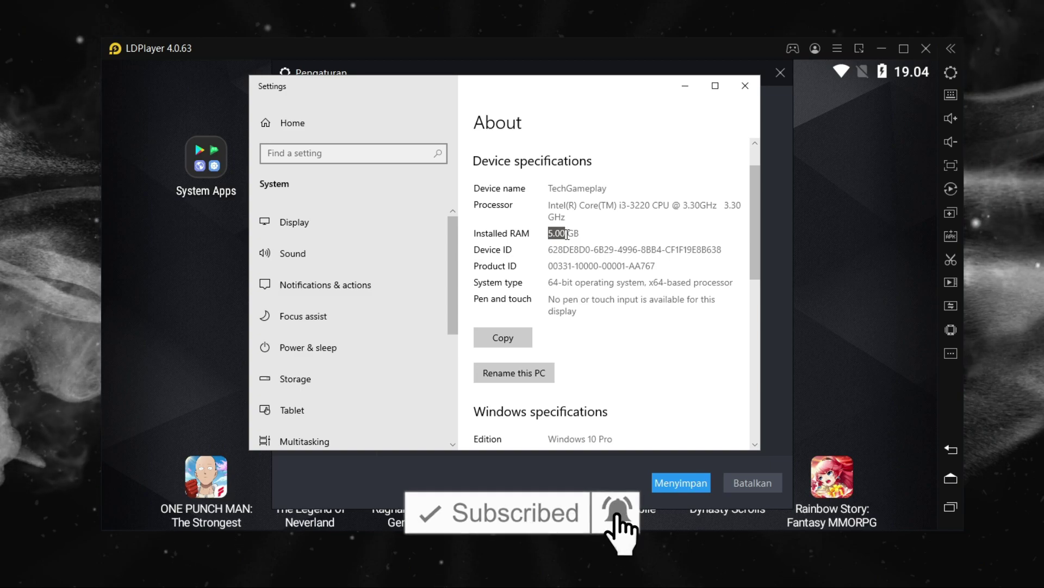
{"action": "left_click", "coordinate": [600, 228]}
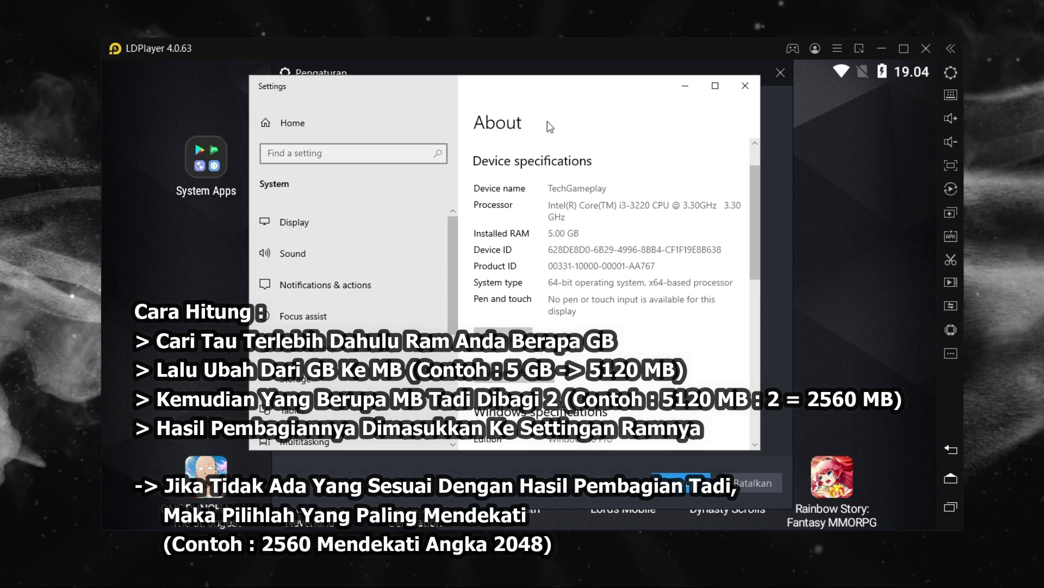
{"action": "left_click_drag", "start_coordinate": [548, 233], "coordinate": [563, 233]}
{"action": "mouse_move", "coordinate": [603, 91]}
{"action": "left_mouse_down"}
{"action": "mouse_move", "coordinate": [701, 84]}
{"action": "mouse_move", "coordinate": [599, 107]}
{"action": "left_mouse_up"}
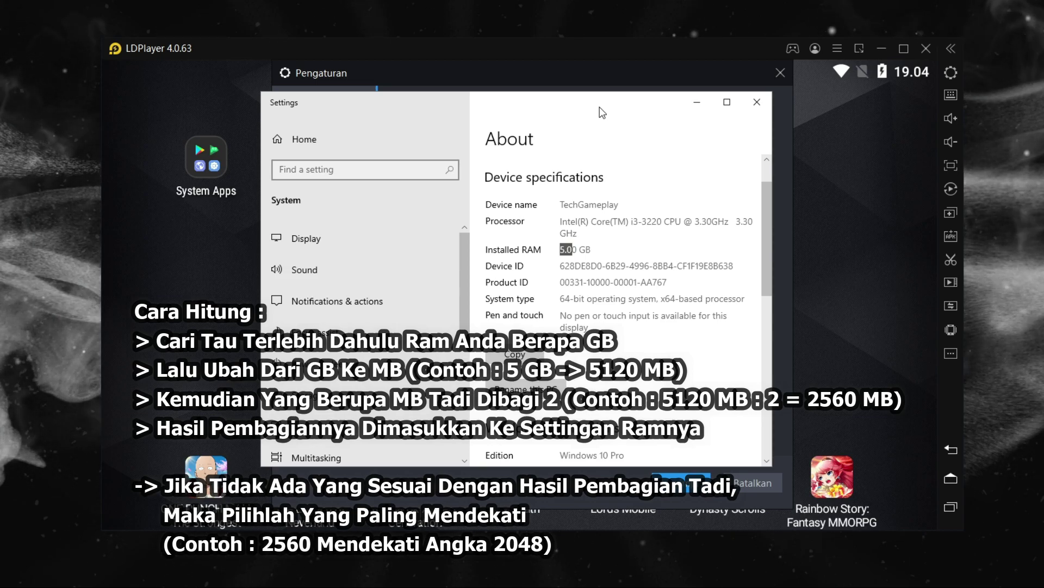
- Find and open the Windows Calculator
{"action": "key", "text": "super"}
{"action": "type", "text": "calc"}
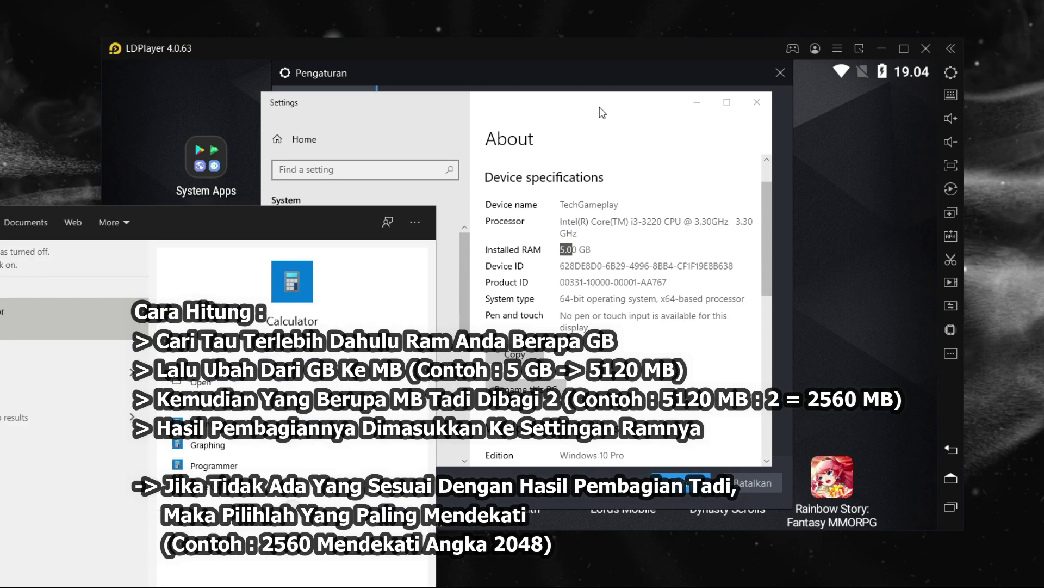
{"action": "key", "text": "Return"}
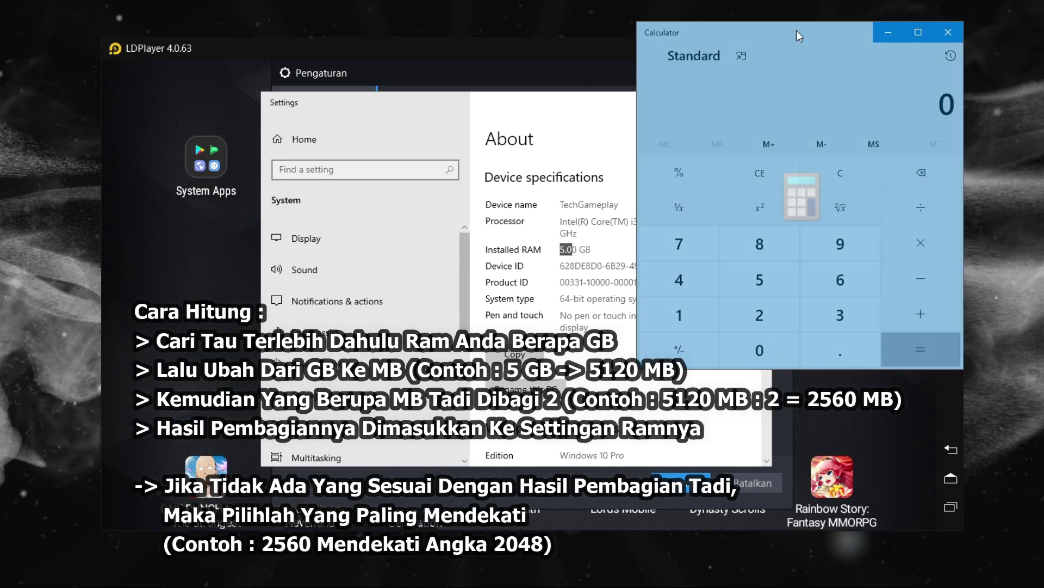
- Move the Calculator window aside and compute 5120 divided by 2 to get half of the PC's RAM in MB
{"action": "left_click_drag", "start_coordinate": [788, 40], "coordinate": [769, 46]}
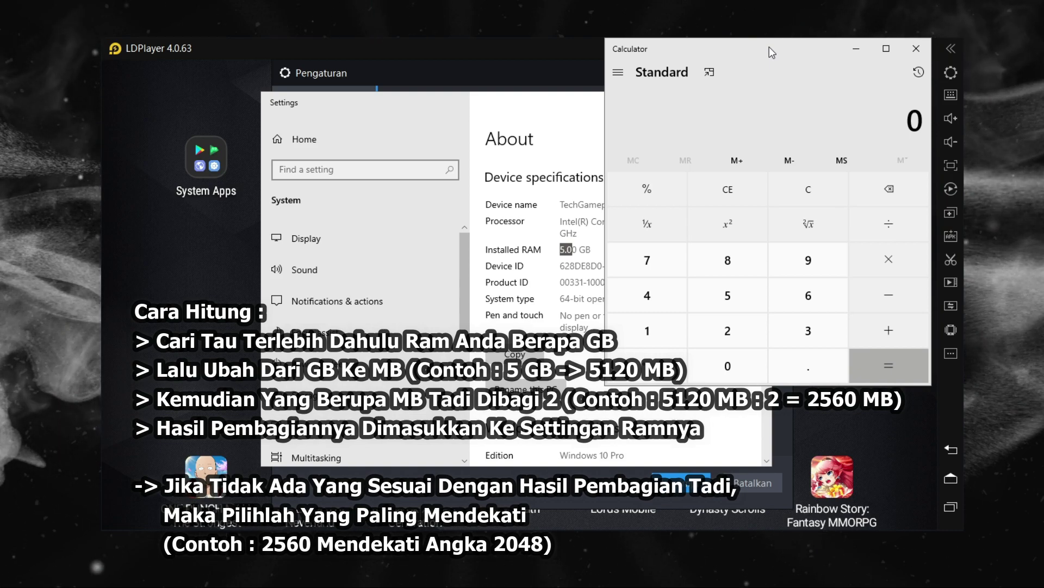
{"action": "left_click", "coordinate": [743, 292]}
{"action": "left_click", "coordinate": [677, 325]}
{"action": "left_click", "coordinate": [728, 330]}
{"action": "left_click", "coordinate": [730, 359]}
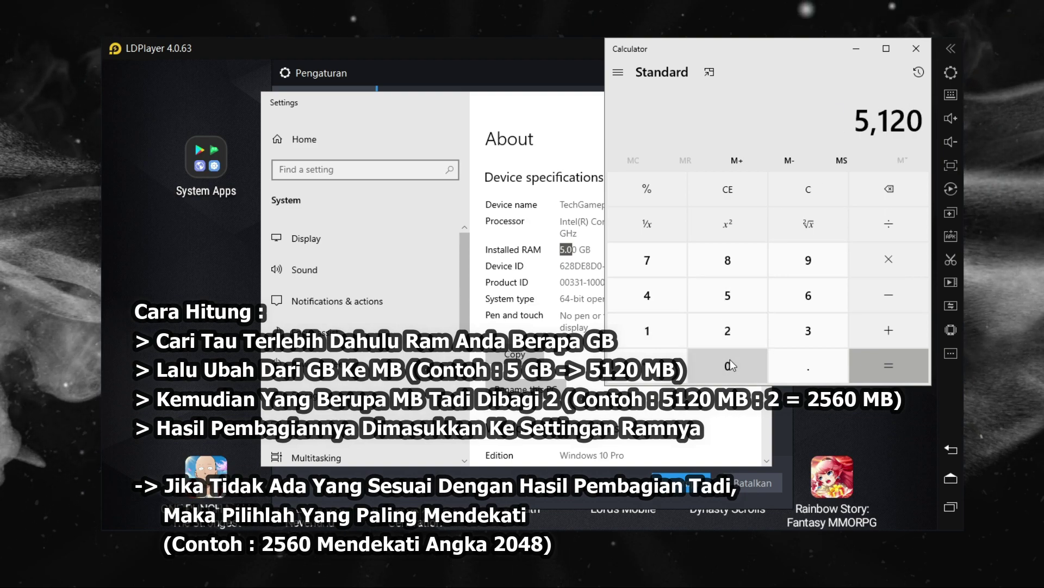
{"action": "left_click", "coordinate": [889, 223]}
{"action": "left_click", "coordinate": [728, 331]}
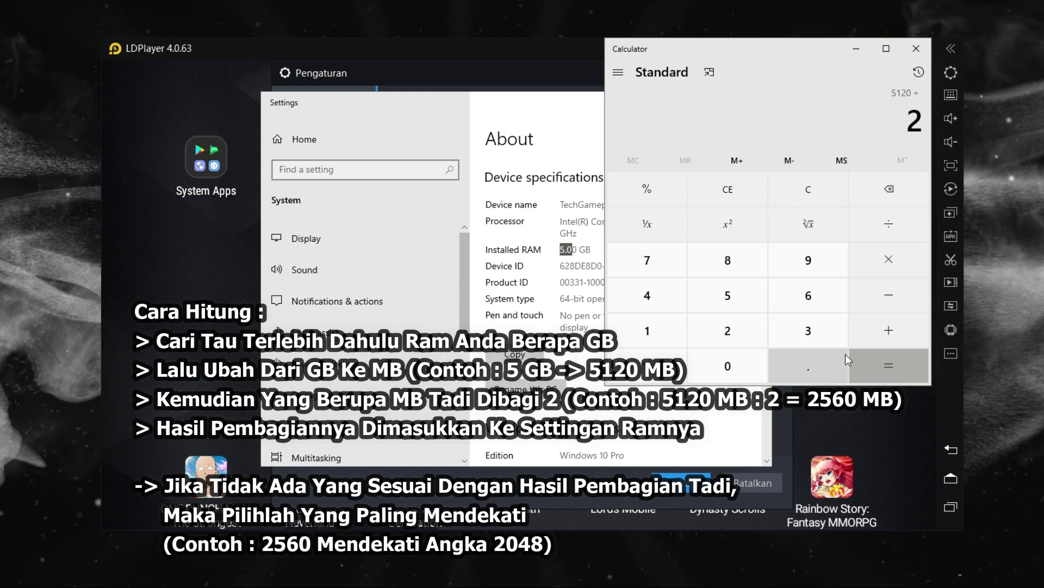
{"action": "left_click", "coordinate": [881, 365]}
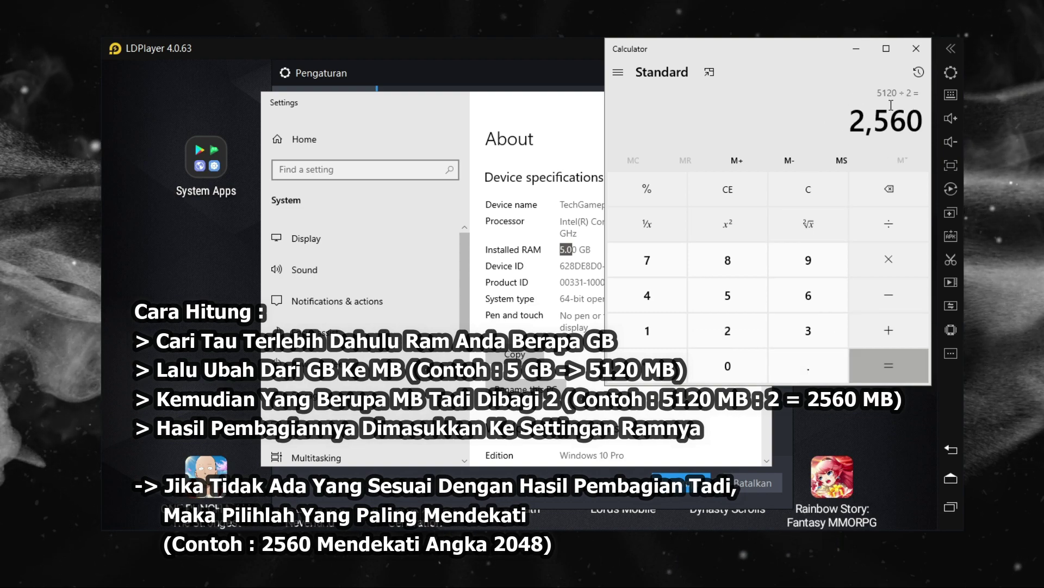
{"action": "left_click_drag", "start_coordinate": [851, 119], "coordinate": [903, 107]}
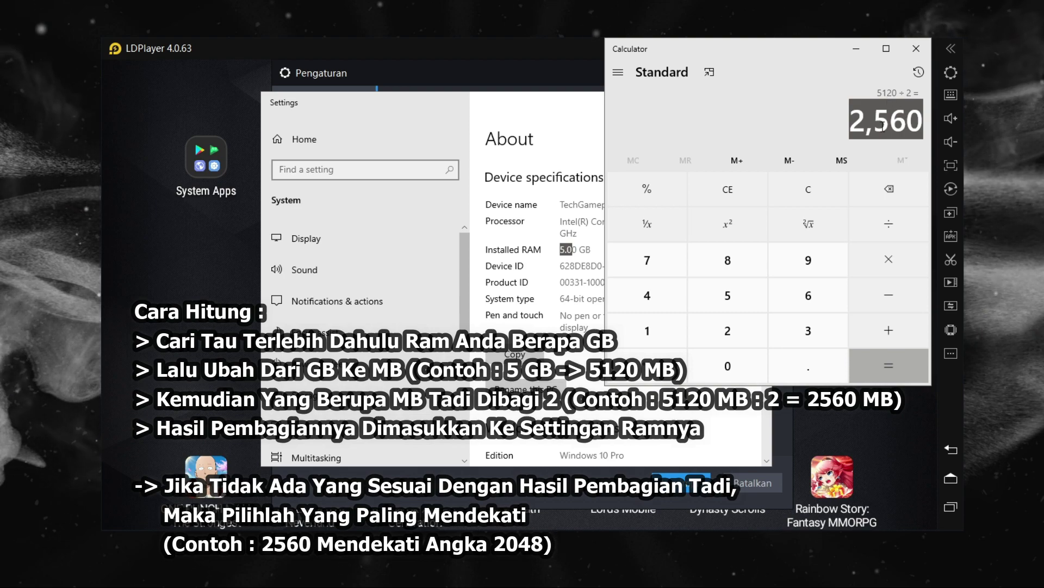
- Close the About settings window and the Calculator to return to the LDPlayer settings
{"action": "left_click", "coordinate": [597, 112]}
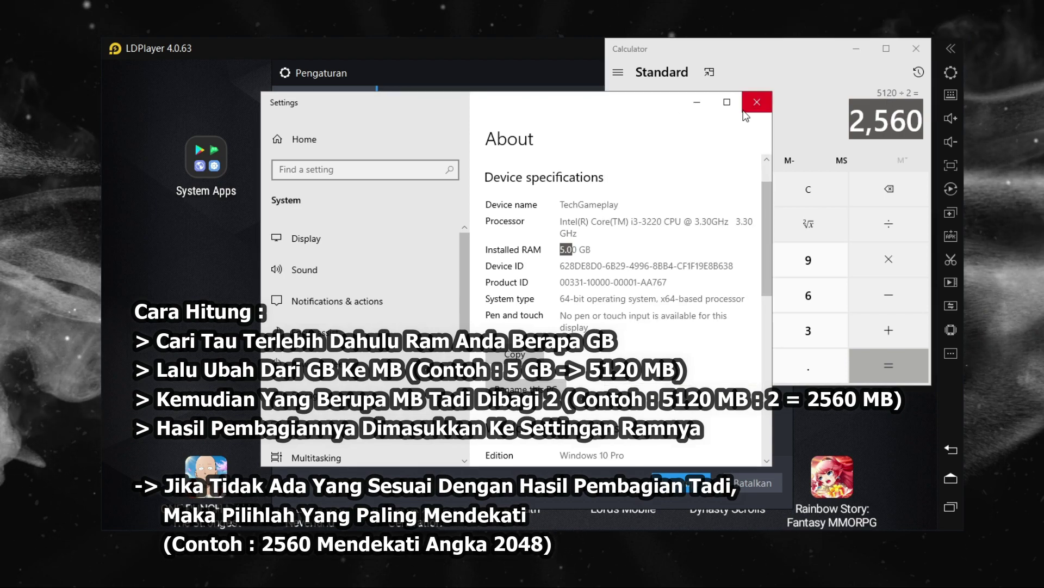
{"action": "left_click", "coordinate": [757, 102]}
{"action": "left_click", "coordinate": [916, 48]}
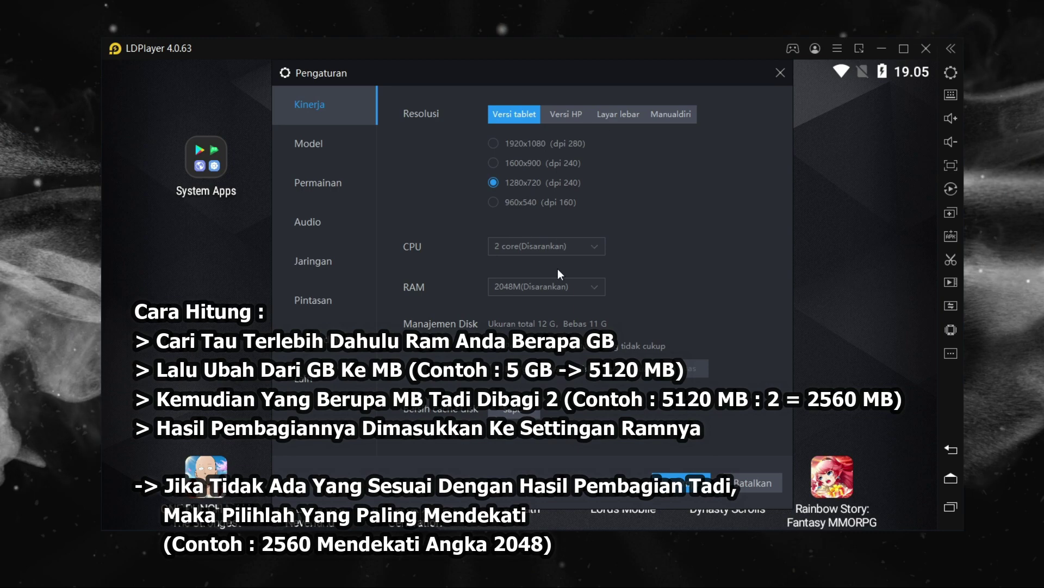
- Set the emulator's RAM to 2048M(Disarankan) after browsing the available memory sizes
{"action": "left_click", "coordinate": [558, 286]}
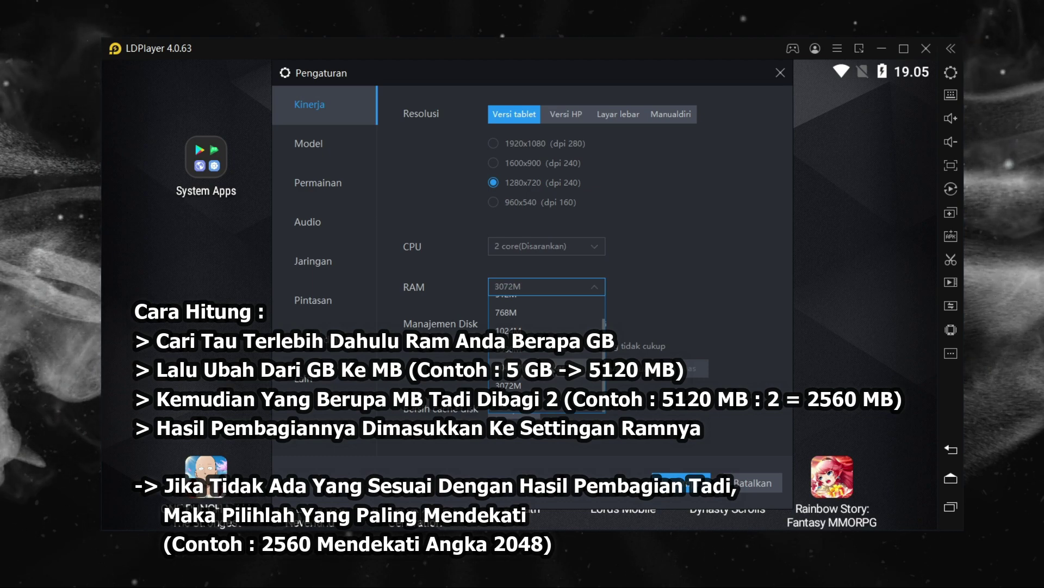
{"action": "scroll", "coordinate": [566, 313], "scroll_direction": "up", "scroll_amount": 4}
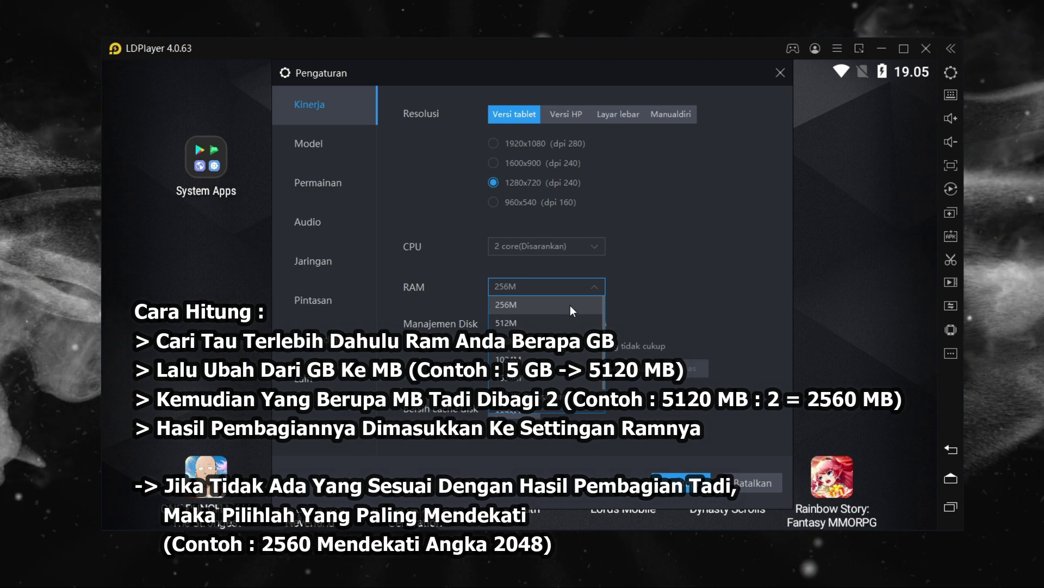
{"action": "scroll", "coordinate": [577, 313], "scroll_direction": "down", "scroll_amount": 5}
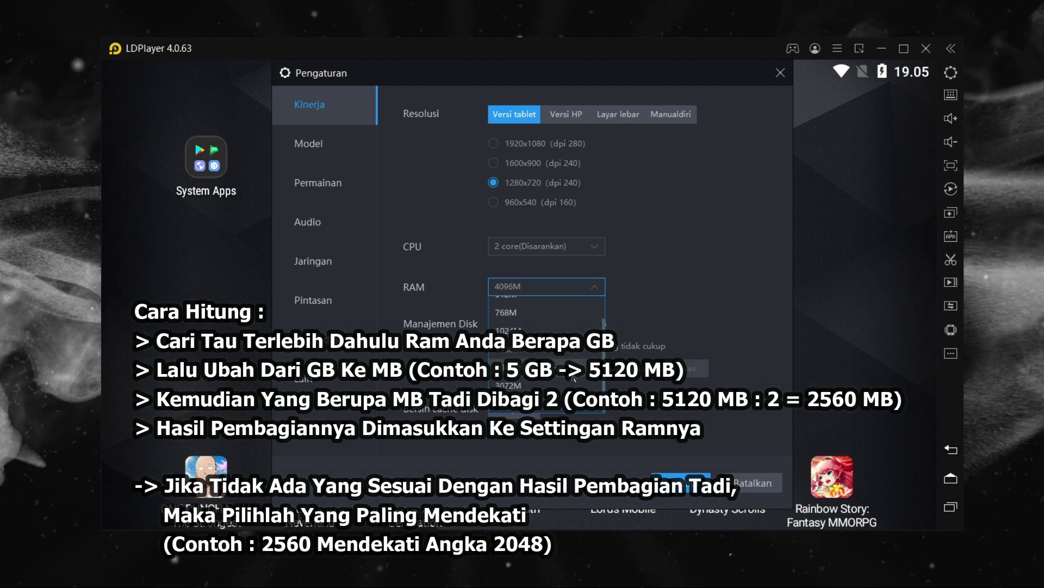
{"action": "left_click", "coordinate": [519, 378]}
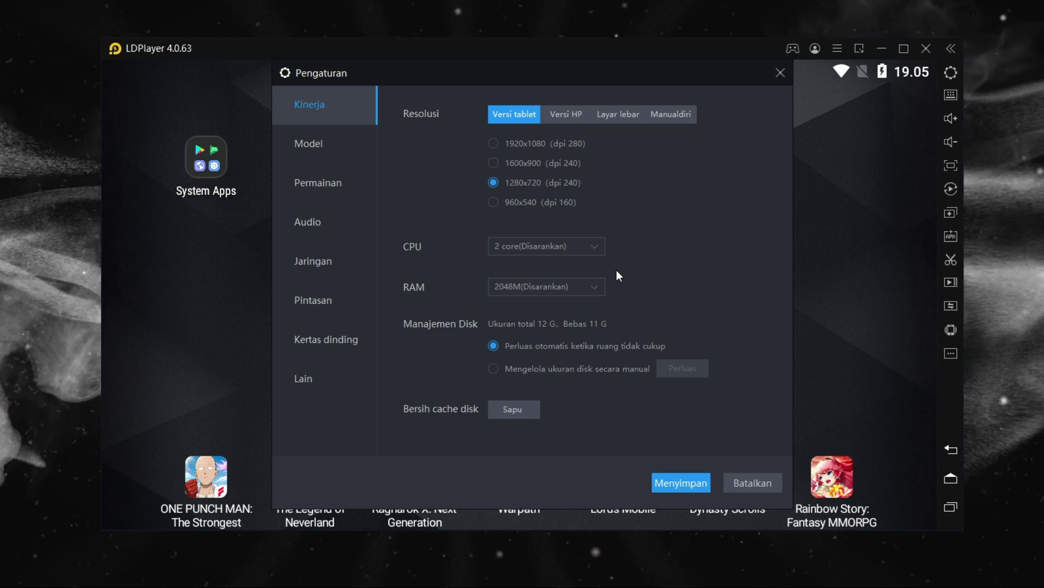
{"action": "left_click", "coordinate": [582, 288]}
{"action": "left_click_drag", "start_coordinate": [603, 310], "coordinate": [603, 347]}
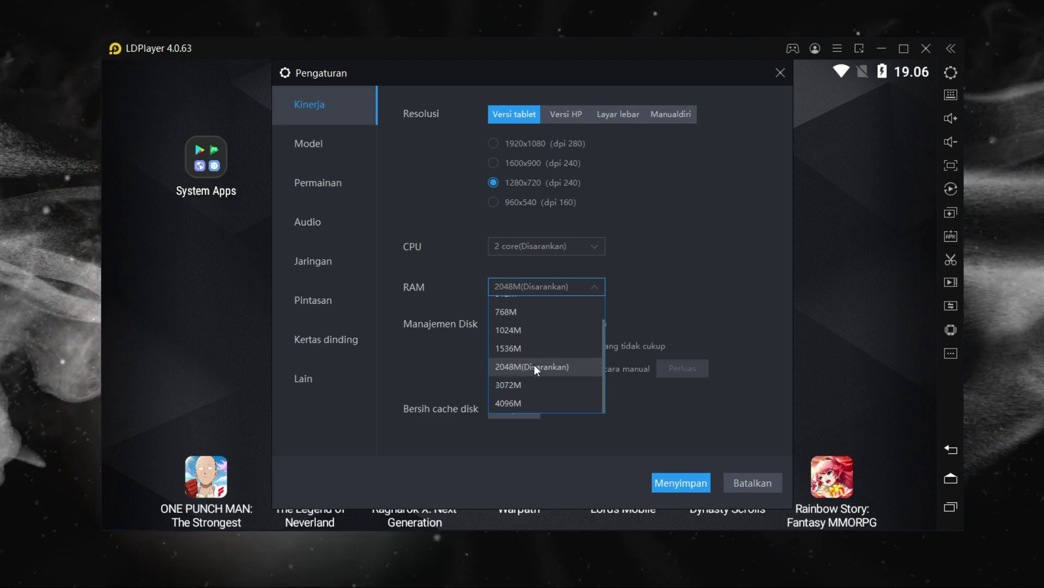
{"action": "left_click", "coordinate": [636, 299]}
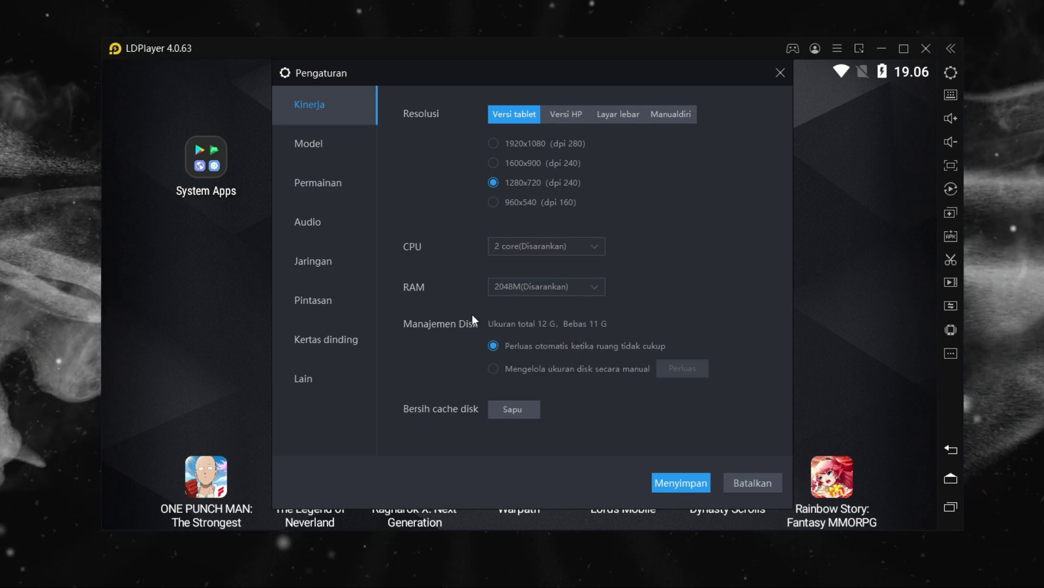
- Open the game settings (Permainan) and choose 60 FPS(Default) as the rate setup
{"action": "left_click", "coordinate": [344, 156]}
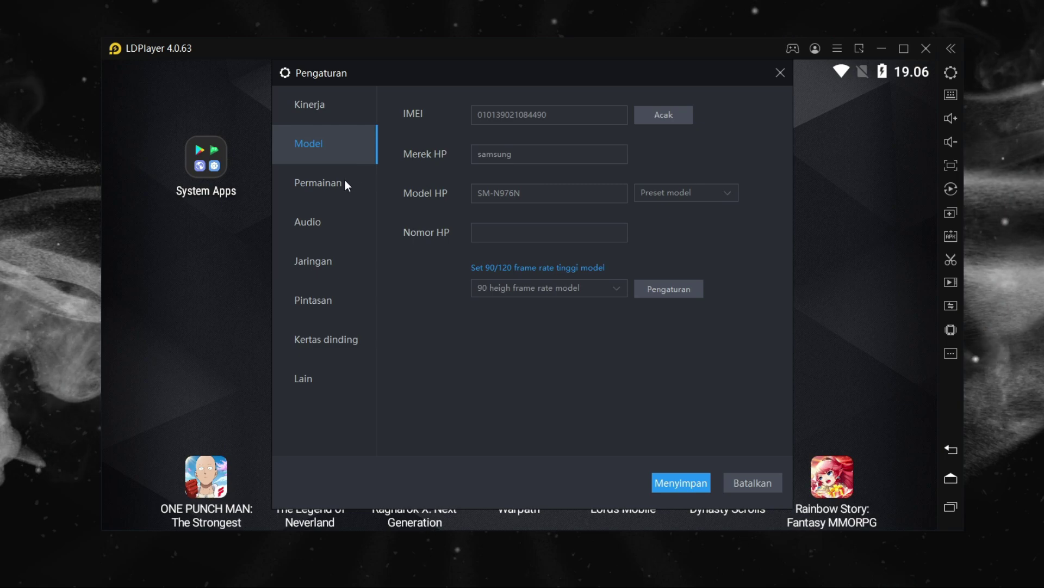
{"action": "left_click", "coordinate": [345, 180]}
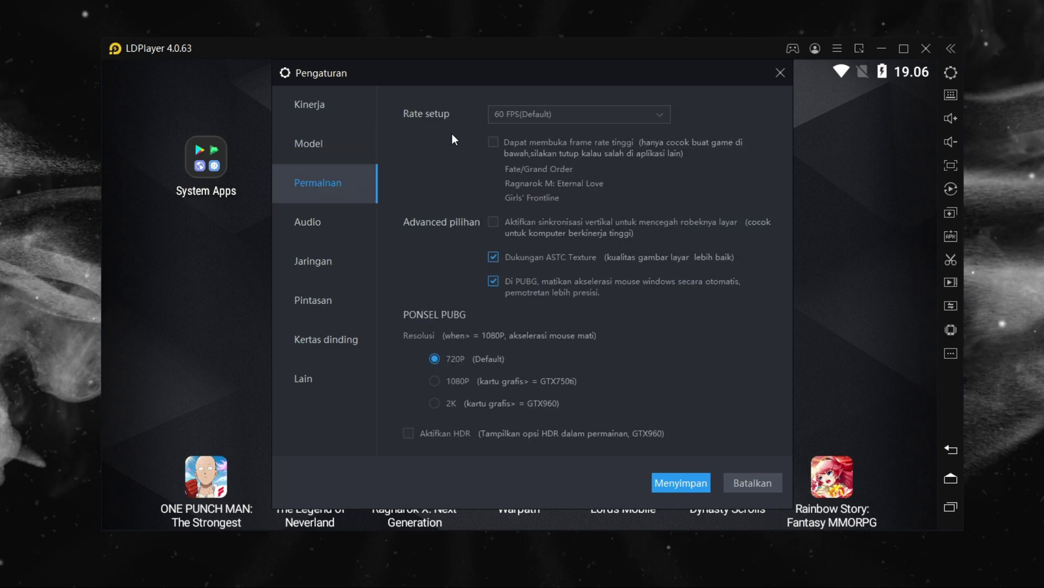
{"action": "left_click", "coordinate": [534, 121]}
{"action": "left_click", "coordinate": [555, 134]}
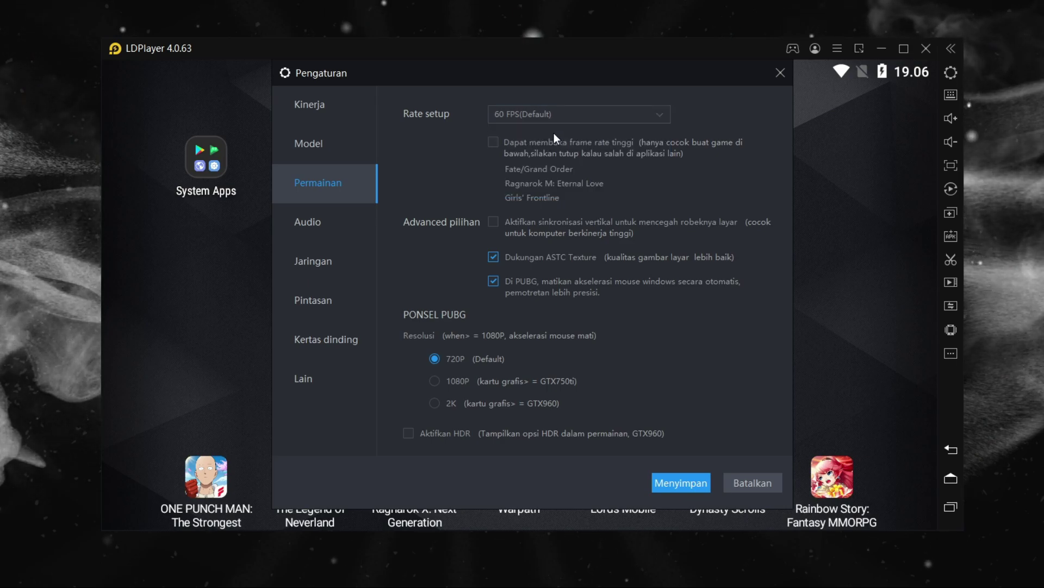
{"action": "left_click", "coordinate": [555, 113]}
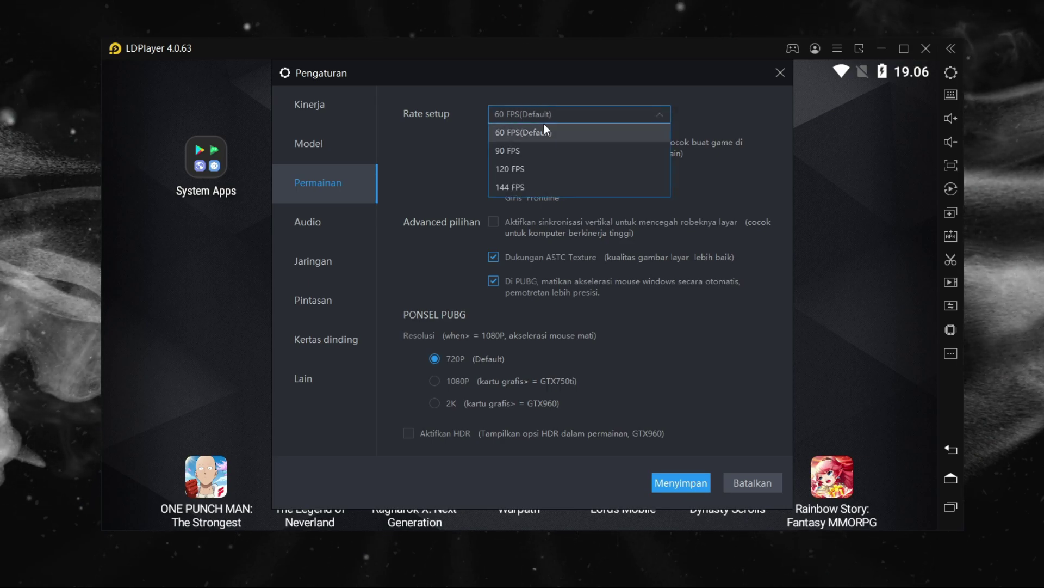
{"action": "left_click", "coordinate": [553, 128]}
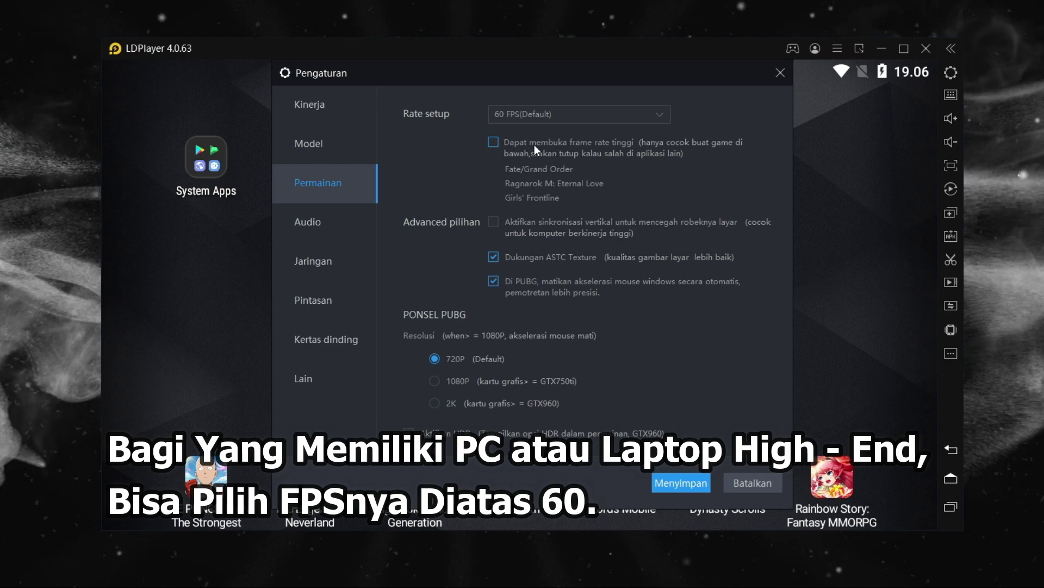
- Try out the high frame rate option, accept its warning, and switch it off again
{"action": "left_click", "coordinate": [507, 141]}
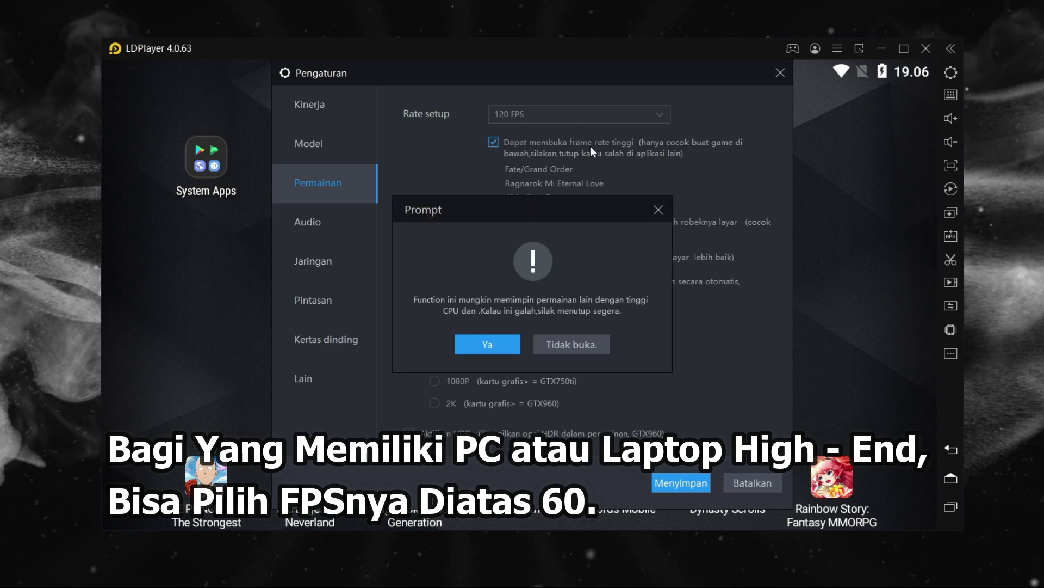
{"action": "left_click", "coordinate": [490, 344]}
{"action": "left_click", "coordinate": [541, 114]}
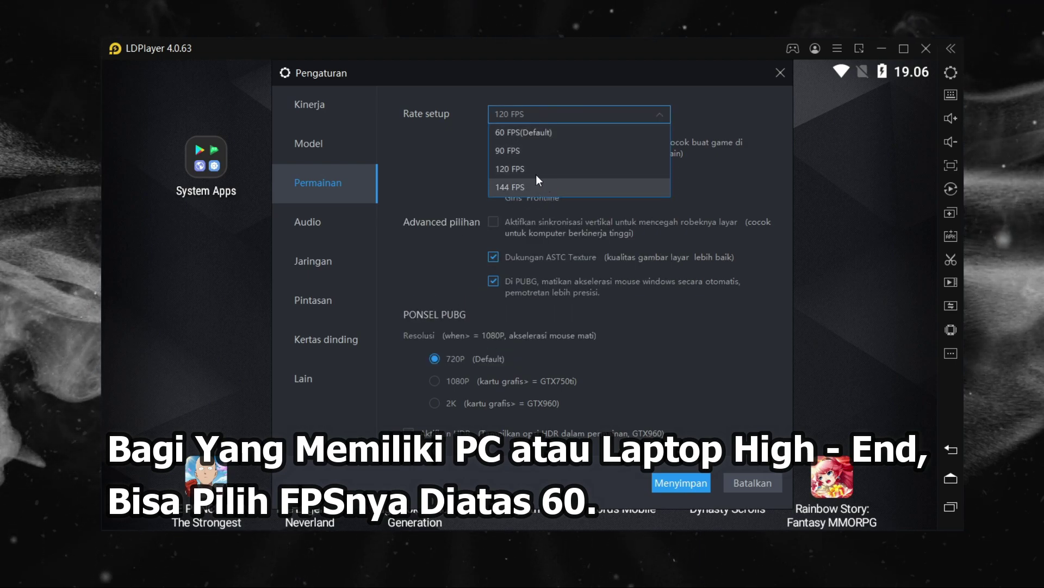
{"action": "left_click", "coordinate": [447, 161]}
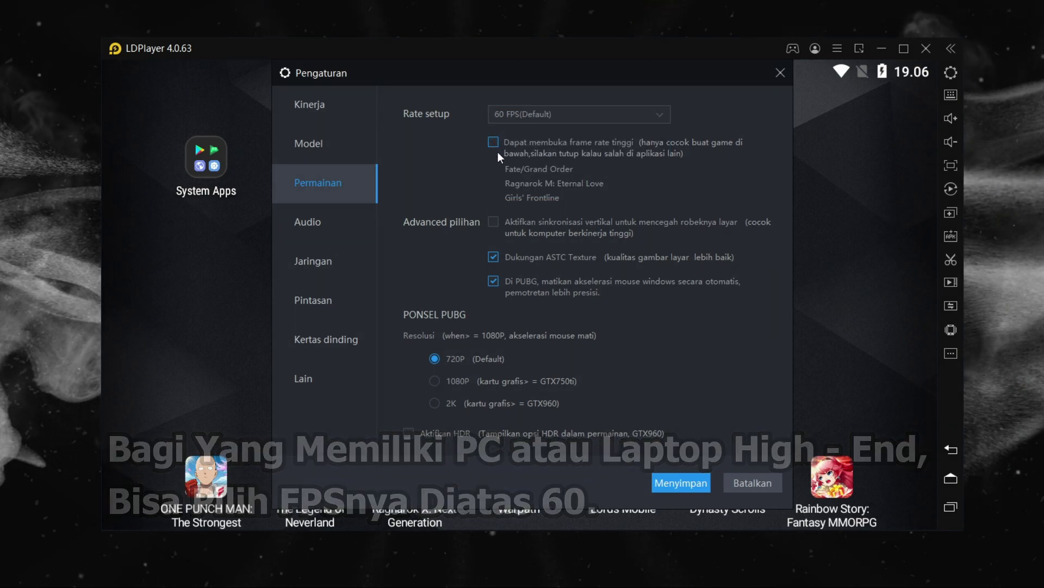
{"action": "left_click", "coordinate": [494, 142]}
- Keep the frame rate at 60 FPS(Default) and save the settings with an immediate emulator restart
{"action": "left_click", "coordinate": [514, 114]}
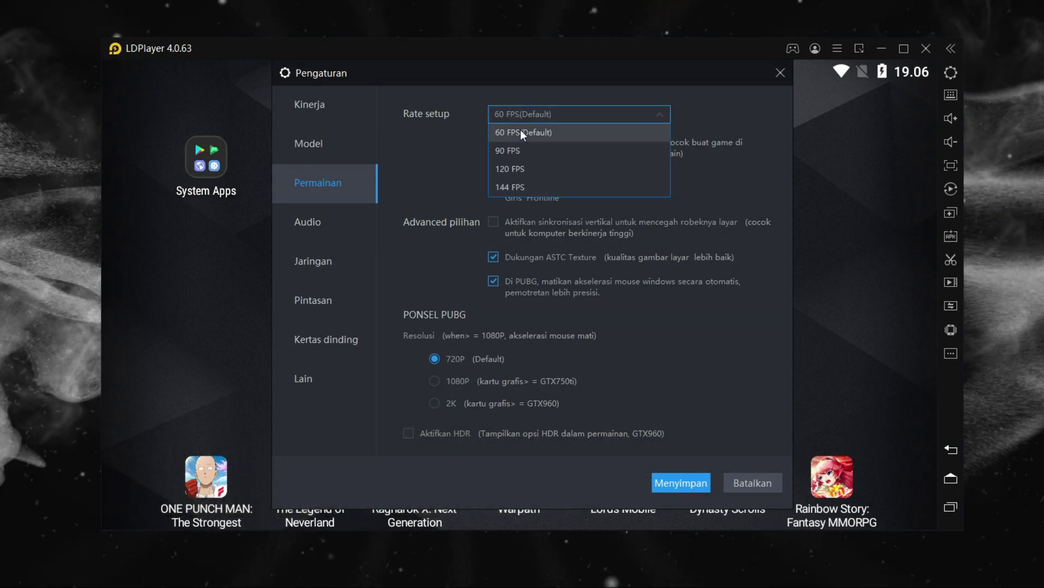
{"action": "left_click", "coordinate": [521, 131]}
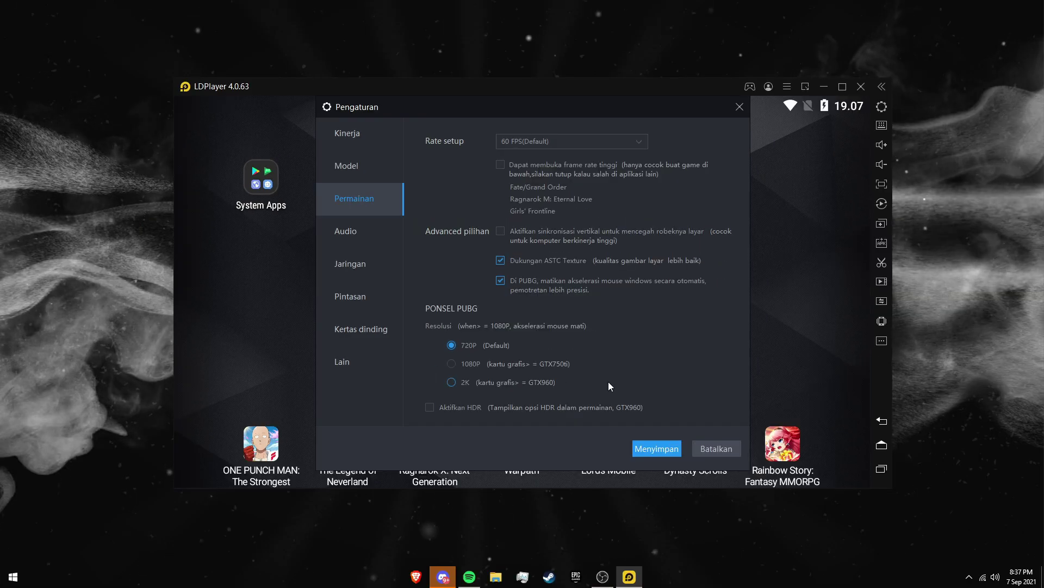
{"action": "left_click", "coordinate": [660, 448]}
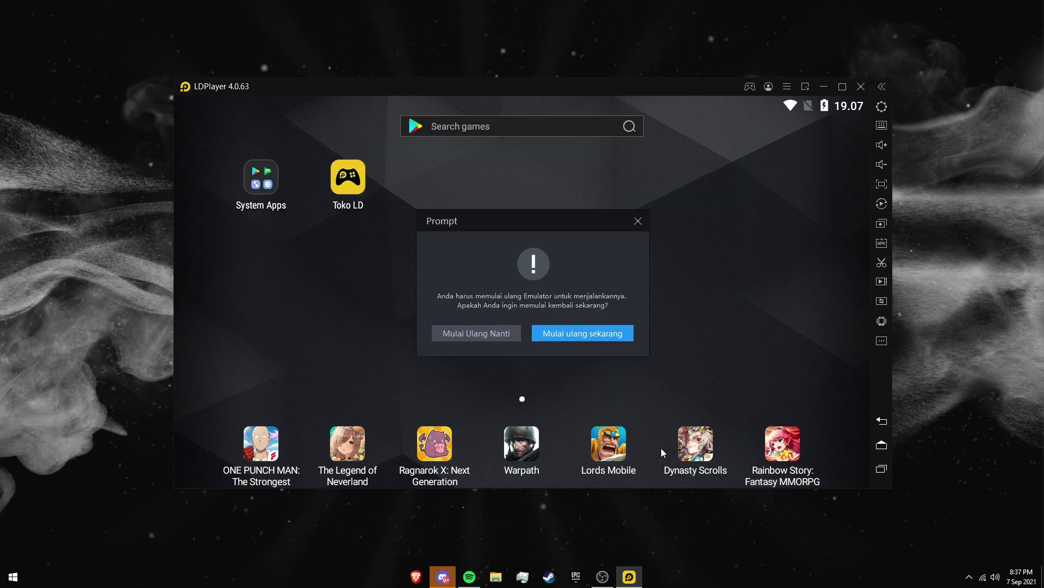
{"action": "left_click", "coordinate": [574, 341]}
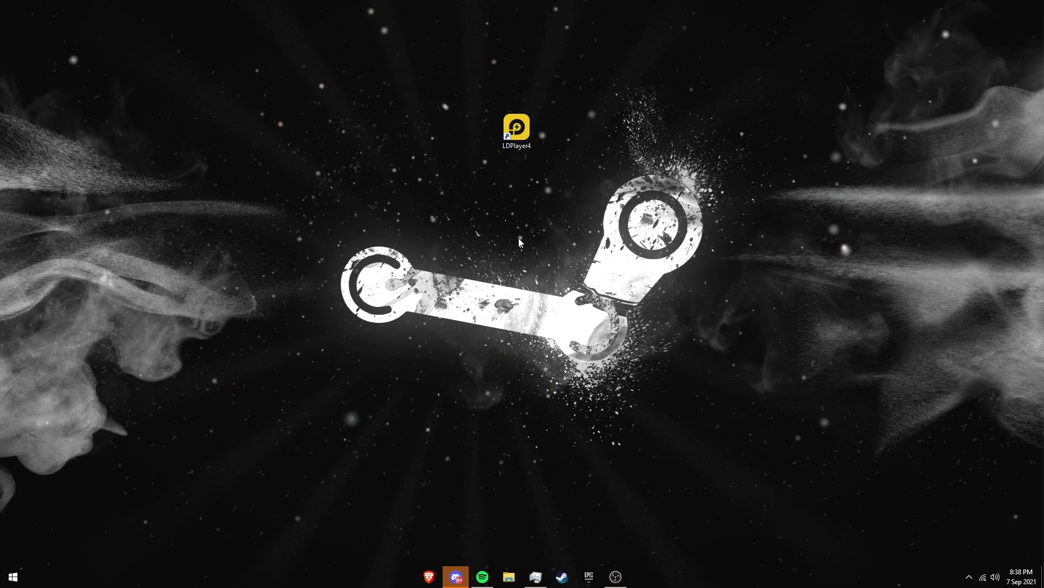
- Open the file location of the LDPlayer4 desktop shortcut
{"action": "left_click", "coordinate": [516, 134]}
{"action": "right_click", "coordinate": [515, 132]}
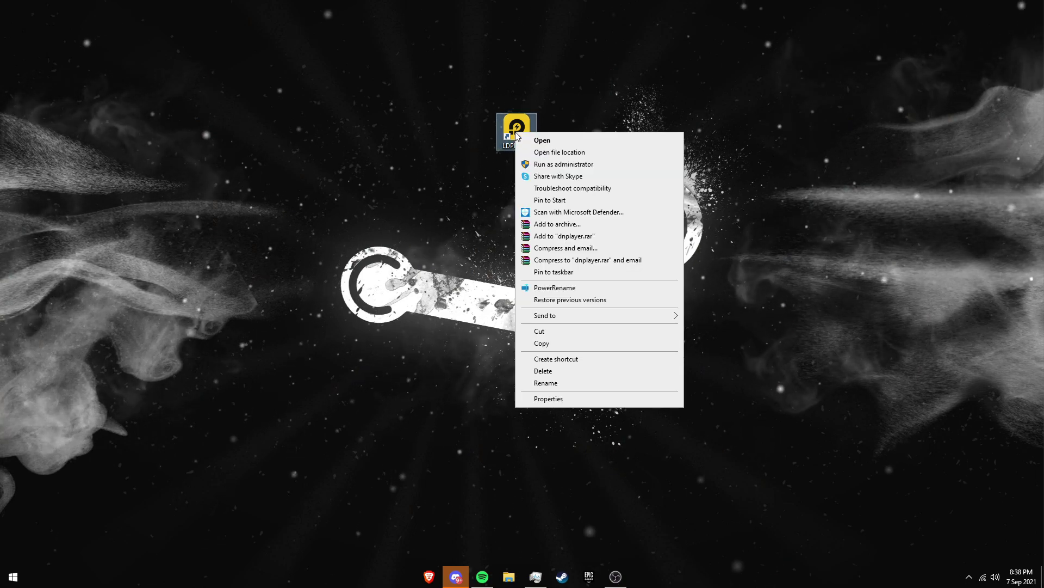
{"action": "left_click", "coordinate": [538, 153]}
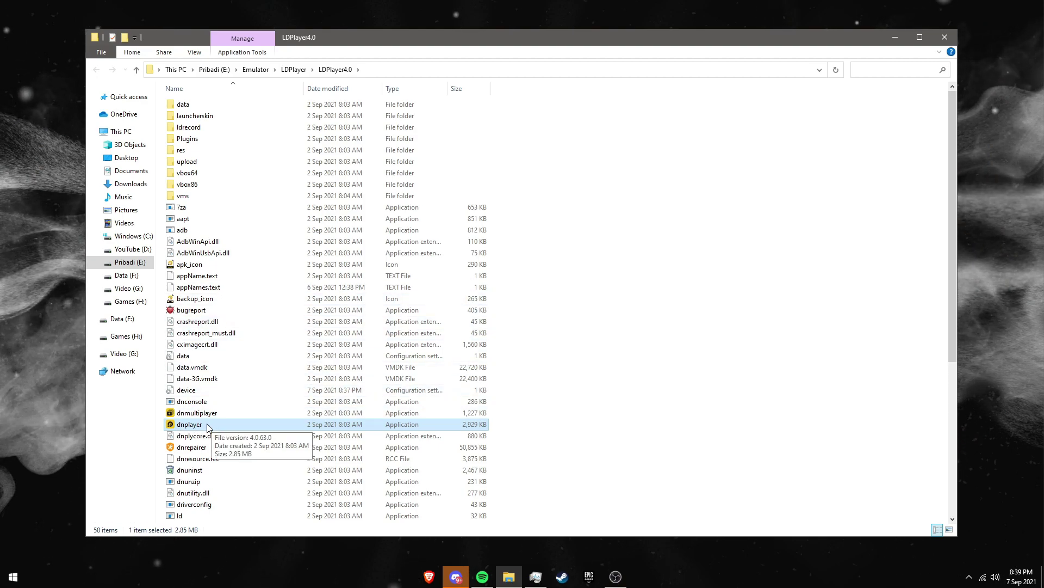
- Open the dnplayer application's properties and turn on Disable fullscreen optimizations in its compatibility settings
{"action": "scroll", "coordinate": [200, 429], "scroll_direction": "down", "scroll_amount": 1}
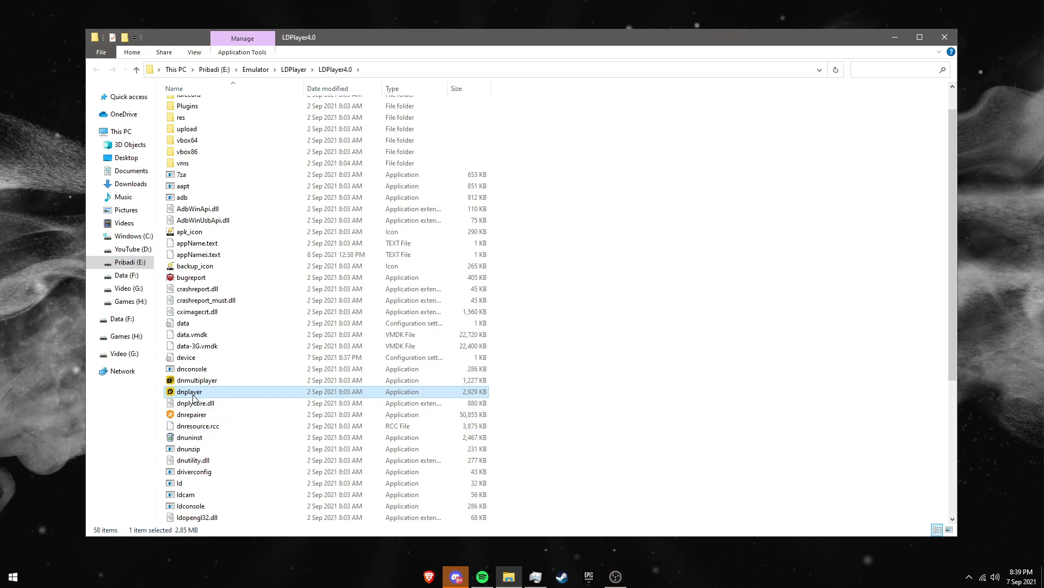
{"action": "right_click", "coordinate": [194, 396]}
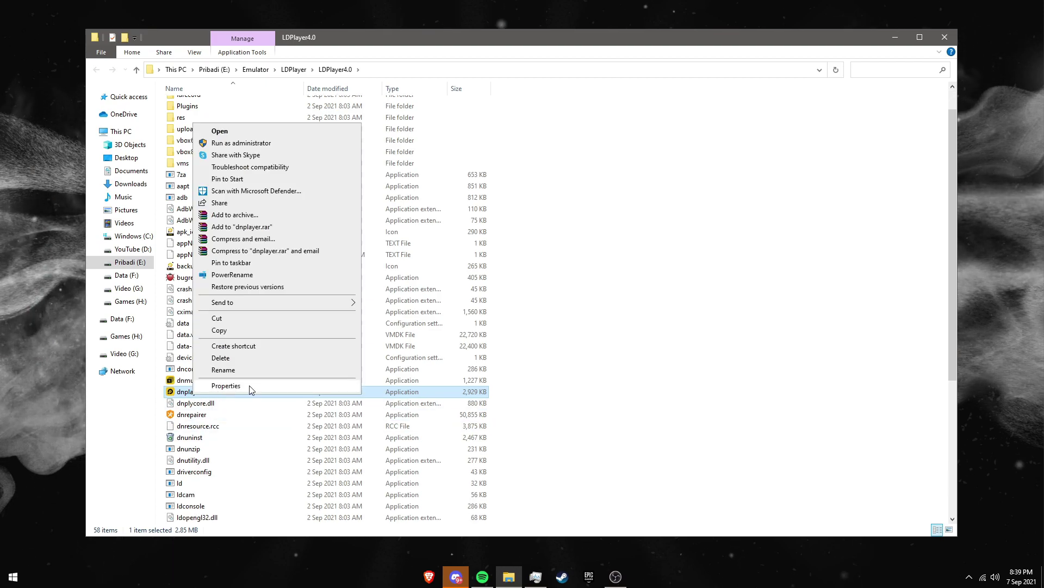
{"action": "left_click", "coordinate": [226, 385]}
{"action": "left_click_drag", "start_coordinate": [294, 277], "coordinate": [461, 193]}
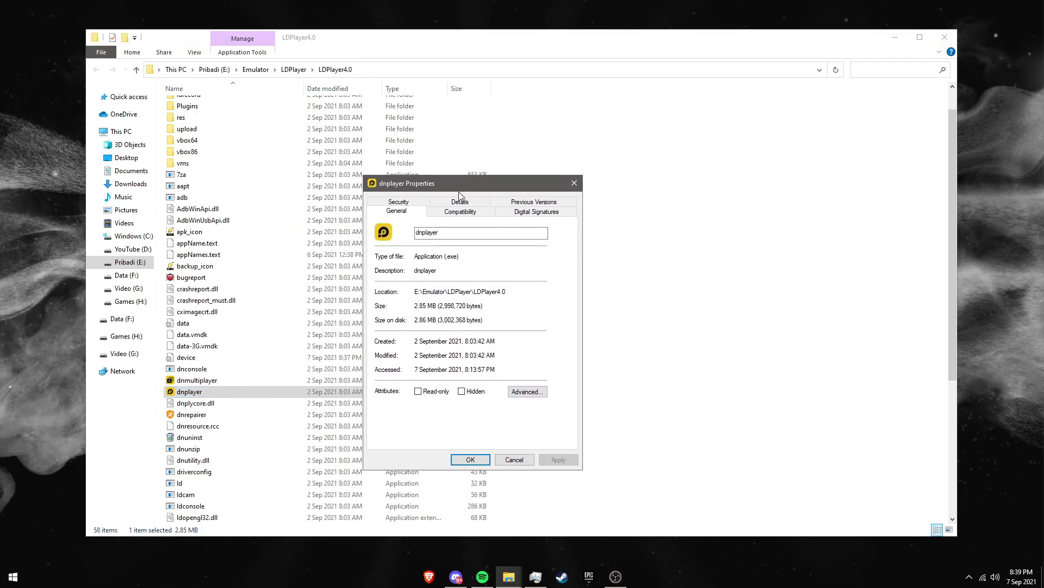
{"action": "left_click", "coordinate": [456, 212]}
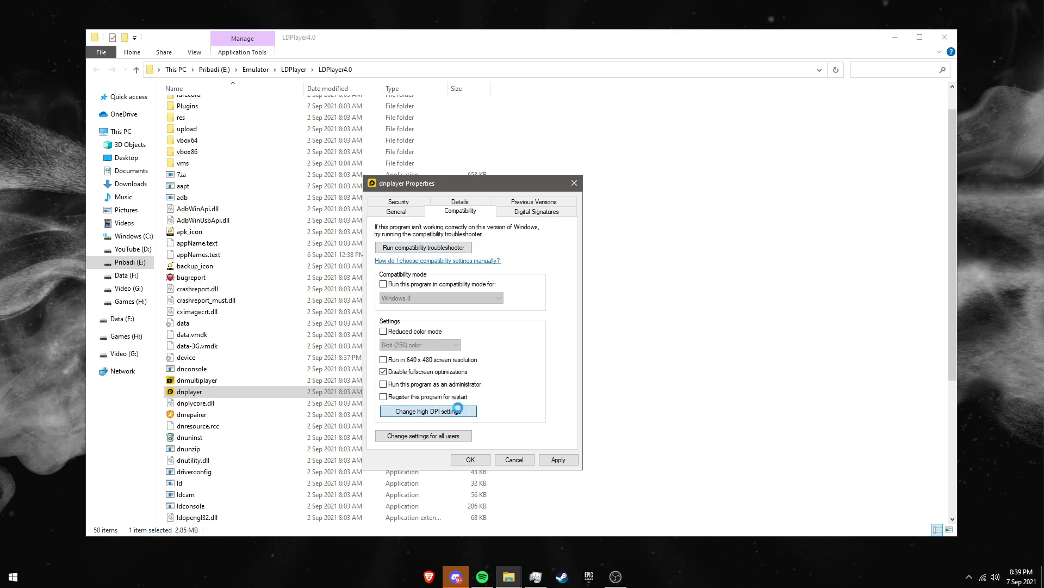
- Override dnplayer's high DPI scaling behavior with scaling performed by Application, and confirm the DPI settings
{"action": "left_click", "coordinate": [459, 412]}
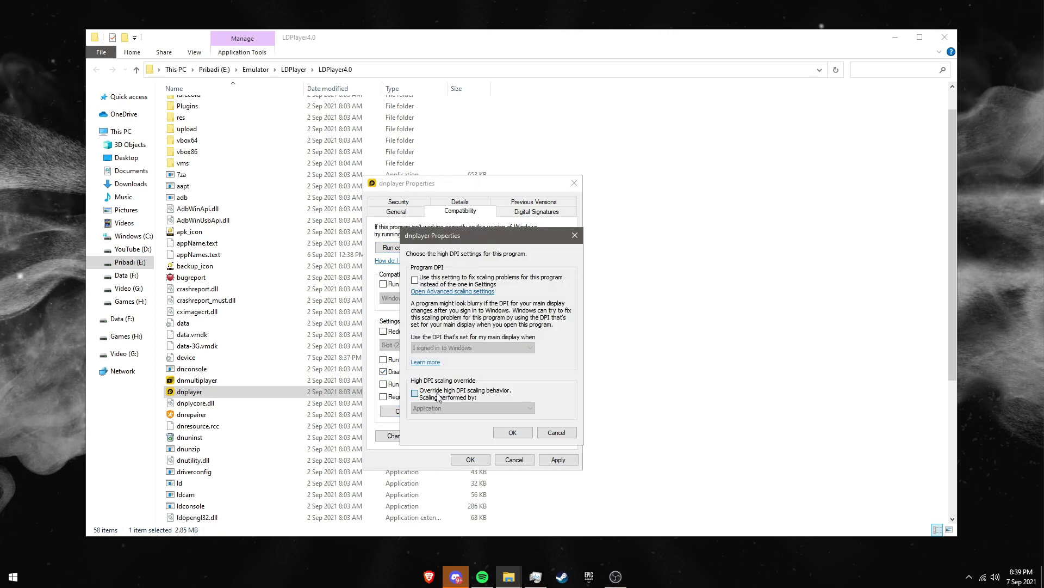
{"action": "left_click", "coordinate": [447, 409]}
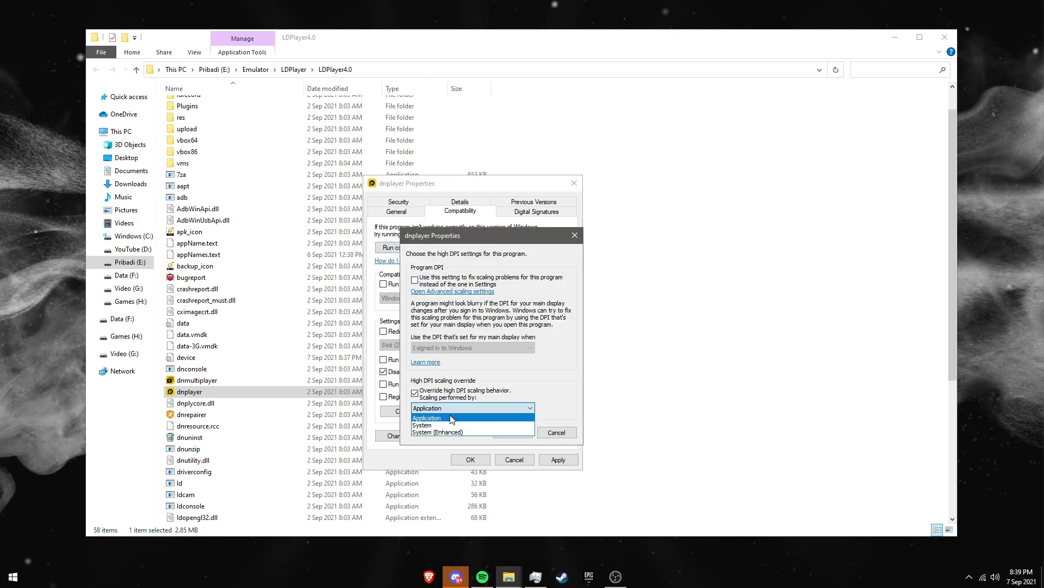
{"action": "left_click", "coordinate": [451, 417]}
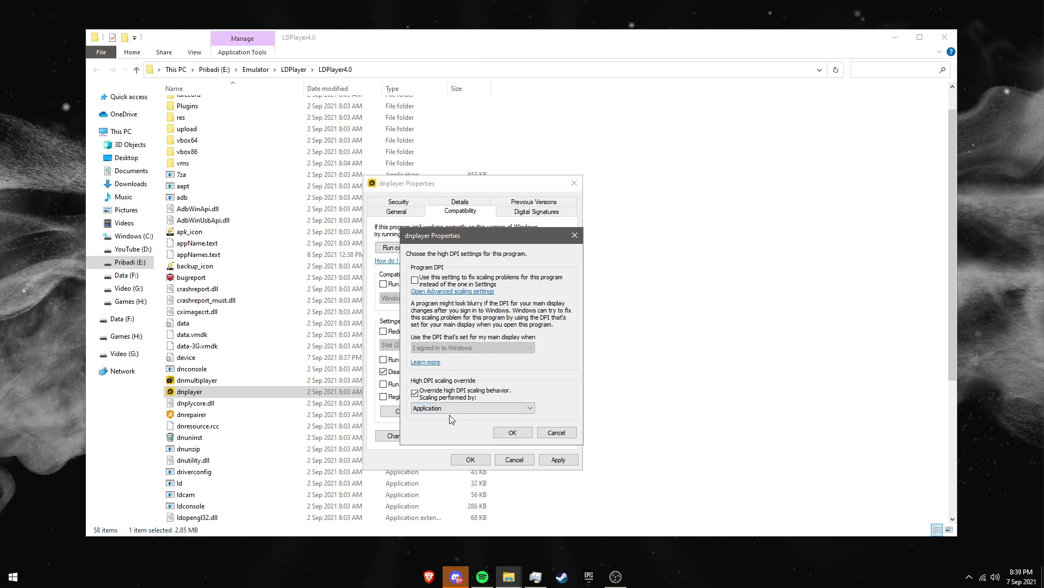
{"action": "left_click", "coordinate": [513, 432]}
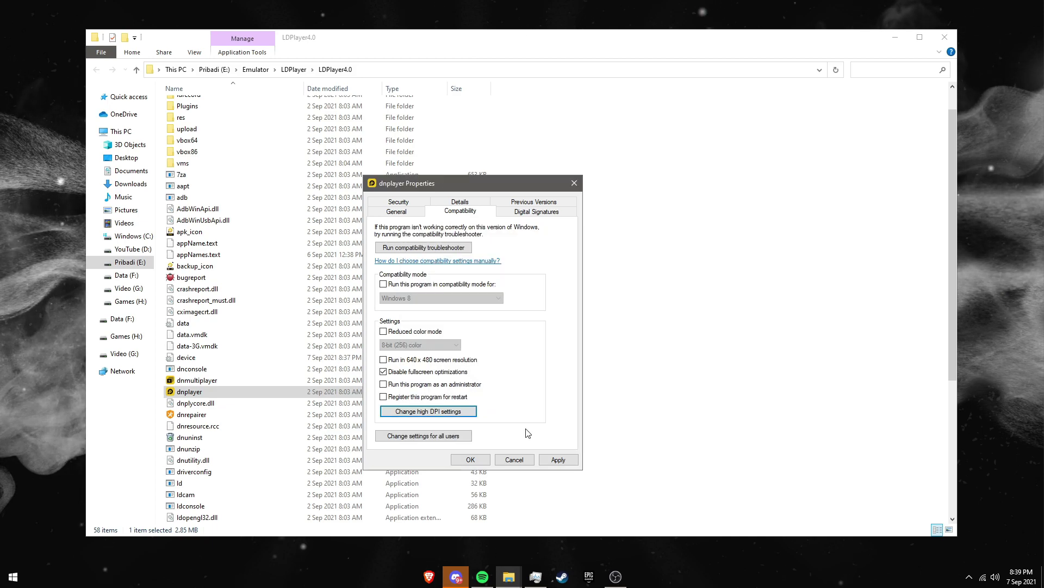
- Confirm dnplayer's properties, then copy the LDPlayer4.0 folder's full path and close the folder window
{"action": "left_click", "coordinate": [471, 460]}
{"action": "left_click", "coordinate": [543, 202]}
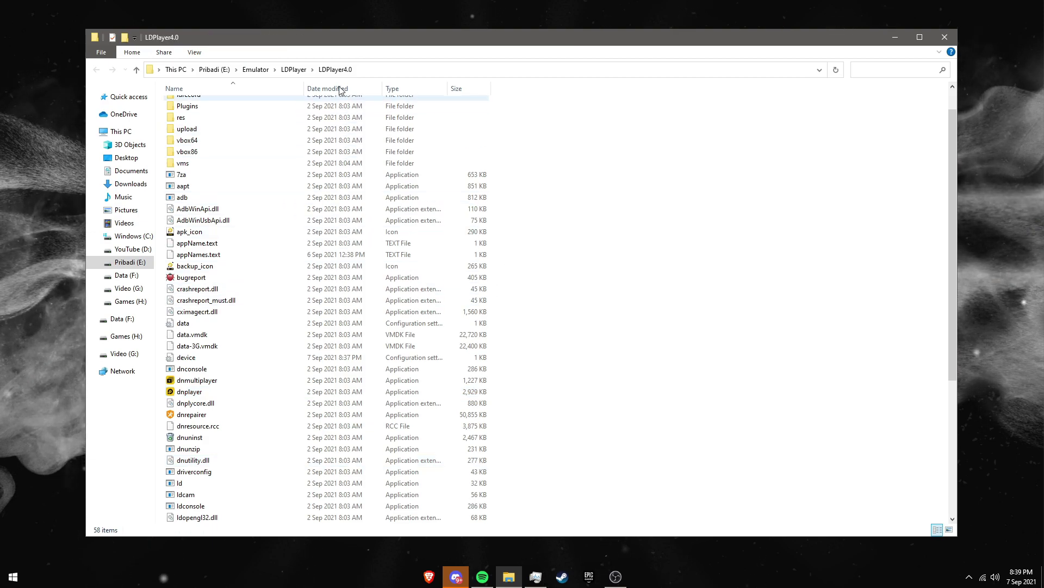
{"action": "left_click", "coordinate": [406, 70]}
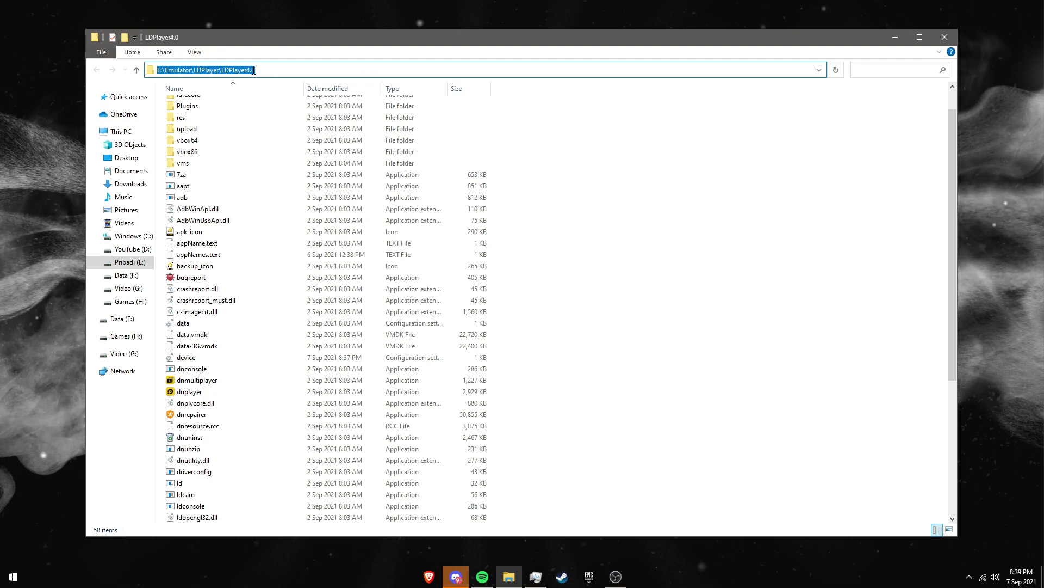
{"action": "right_click", "coordinate": [249, 71]}
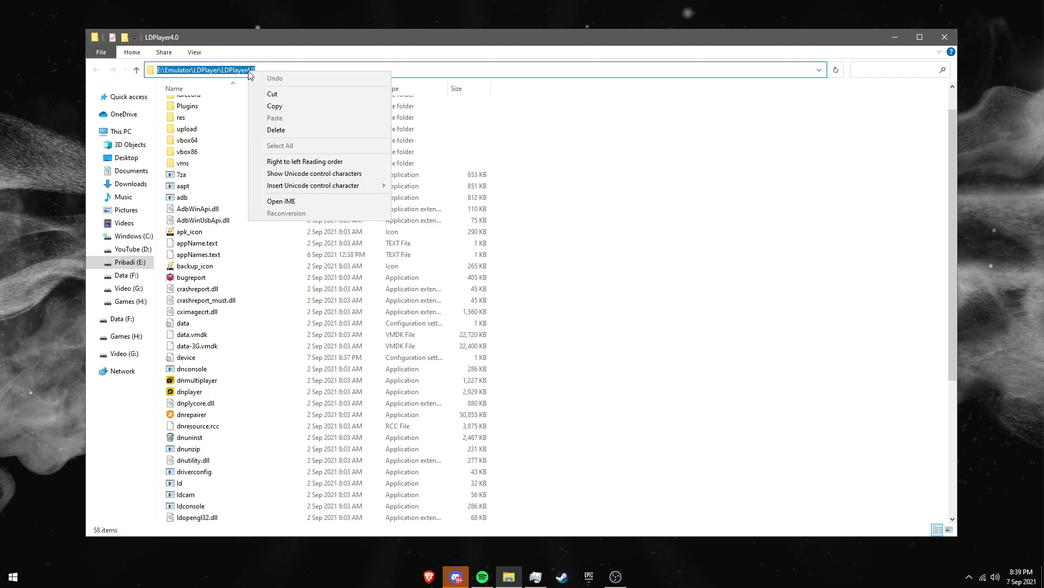
{"action": "left_click", "coordinate": [267, 105]}
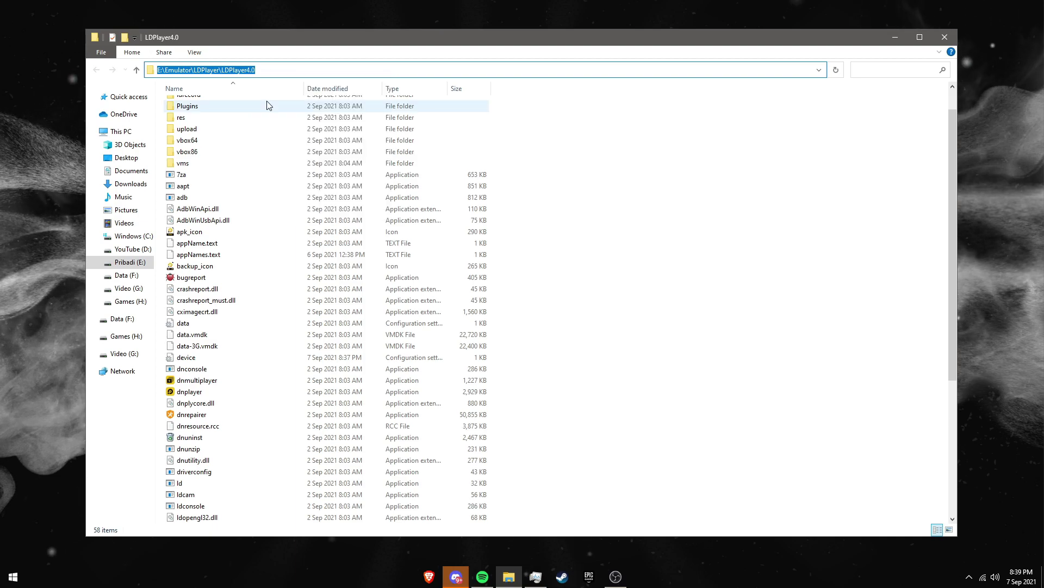
{"action": "left_click", "coordinate": [944, 37]}
{"action": "left_click_drag", "start_coordinate": [517, 130], "coordinate": [22, 23]}
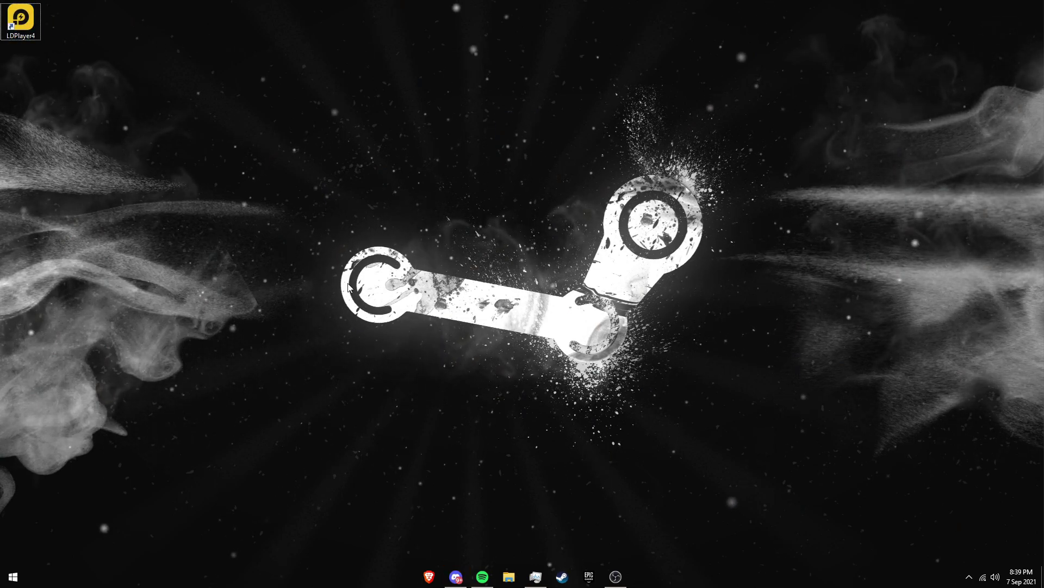
- Open Windows Settings and maximize its window
{"action": "left_click", "coordinate": [13, 576]}
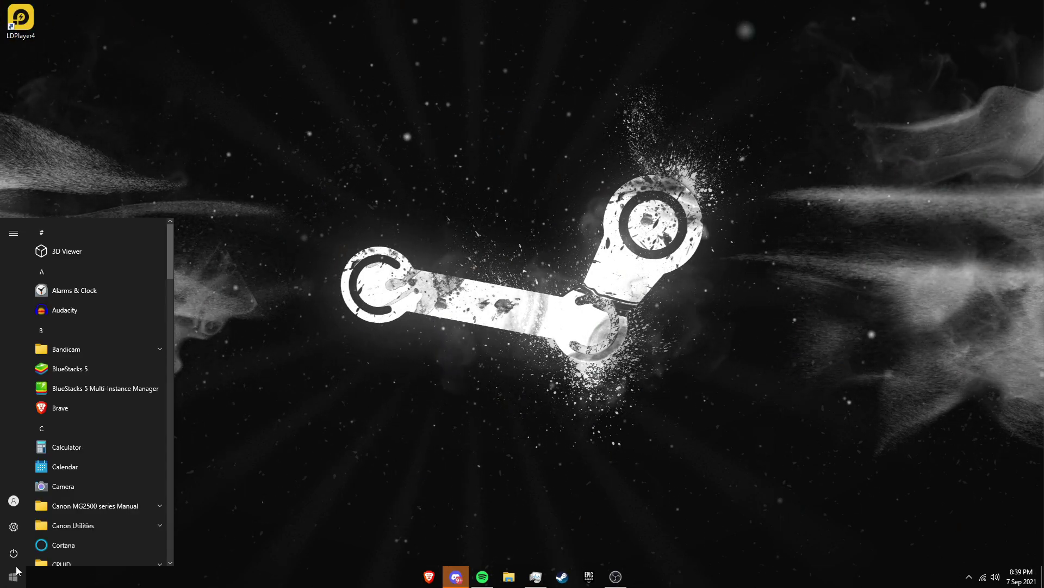
{"action": "left_click", "coordinate": [14, 526]}
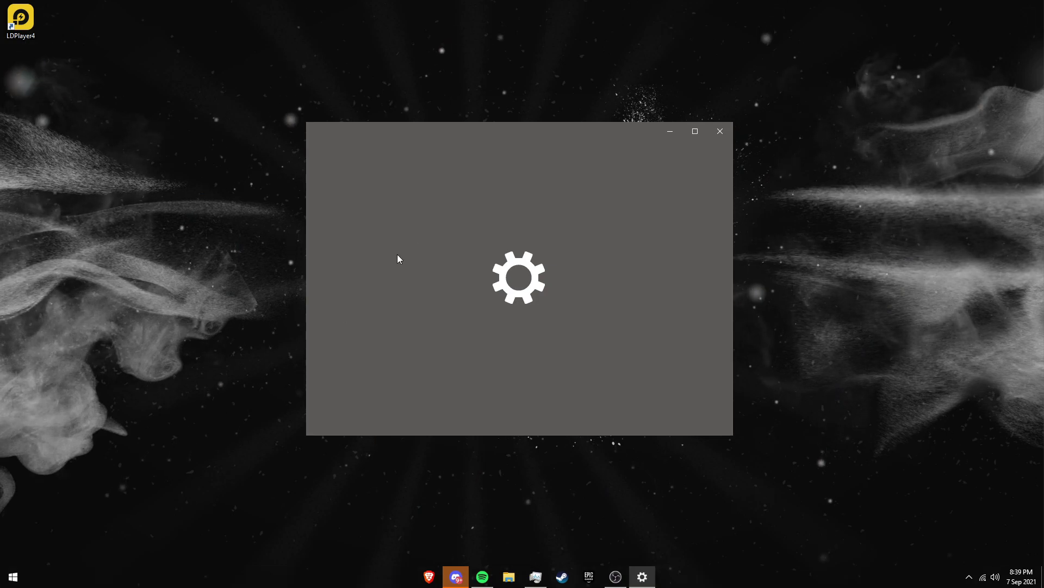
{"action": "double_click", "coordinate": [546, 132]}
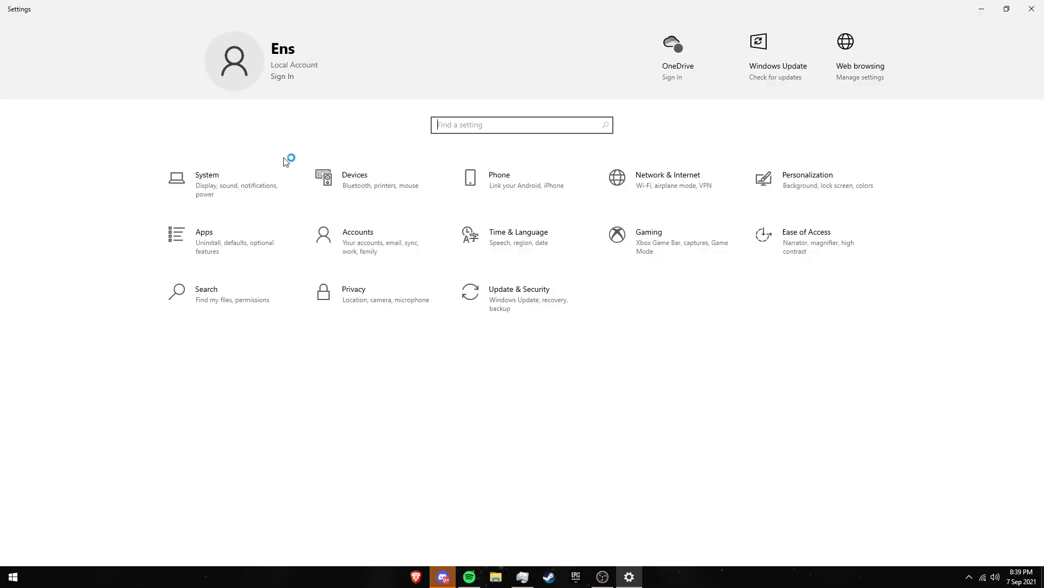
- Open Graphics settings from the System display page and return to the Settings home page
{"action": "left_click", "coordinate": [210, 188]}
{"action": "scroll", "coordinate": [541, 196], "scroll_direction": "down", "scroll_amount": 1}
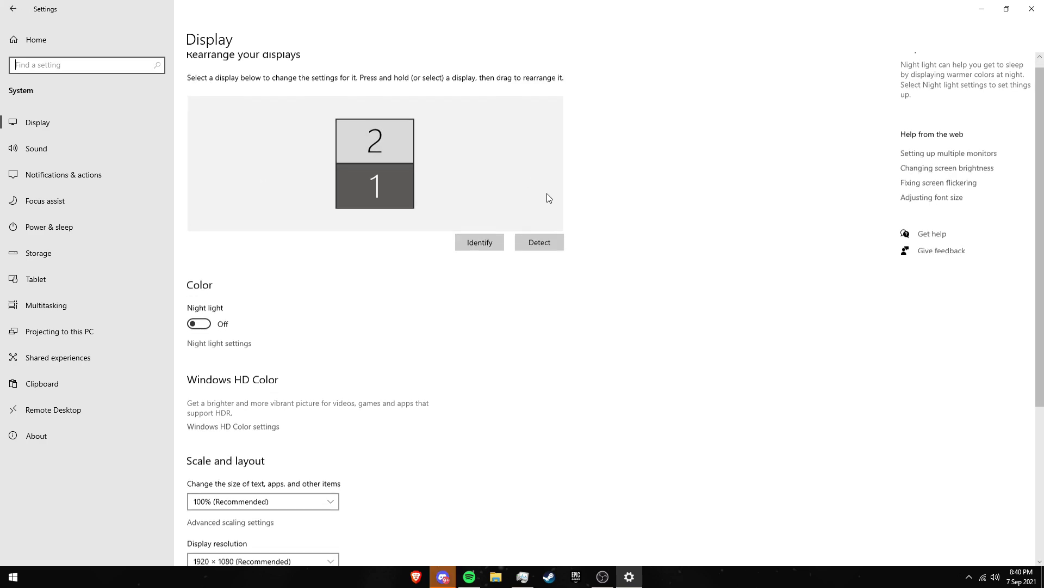
{"action": "scroll", "coordinate": [542, 191], "scroll_direction": "down", "scroll_amount": 5}
{"action": "left_click", "coordinate": [234, 517]}
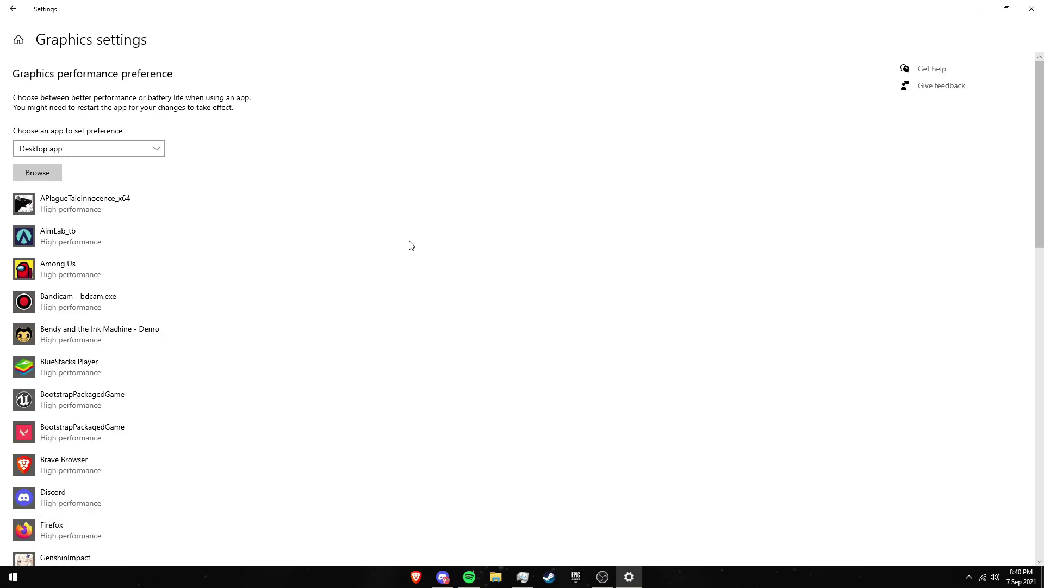
{"action": "left_click", "coordinate": [10, 12]}
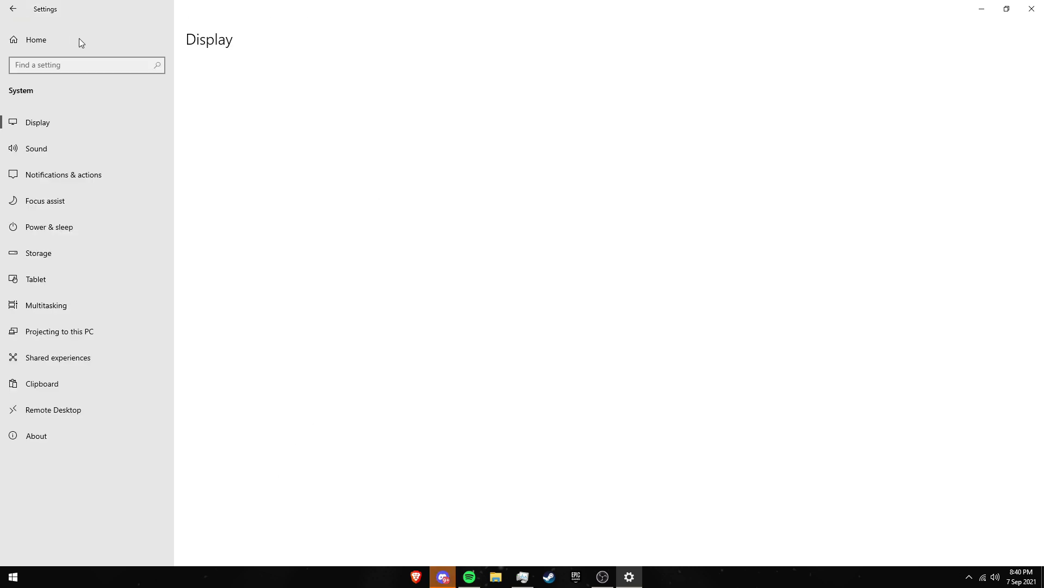
{"action": "left_click", "coordinate": [98, 48]}
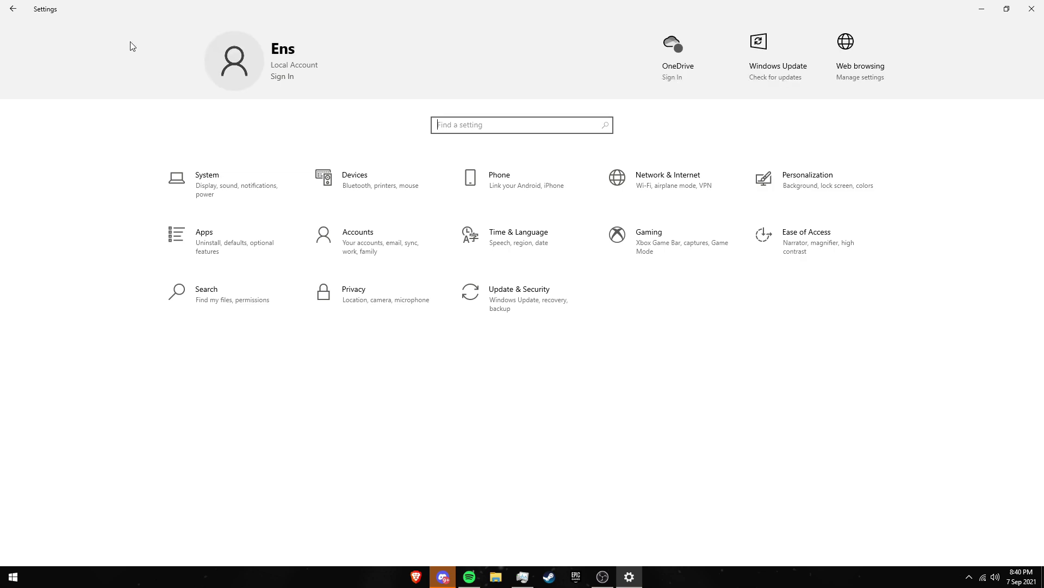
- Search Windows Settings for "graphics" and open Graphics settings
{"action": "left_click", "coordinate": [469, 132]}
{"action": "type", "text": "graphics"}
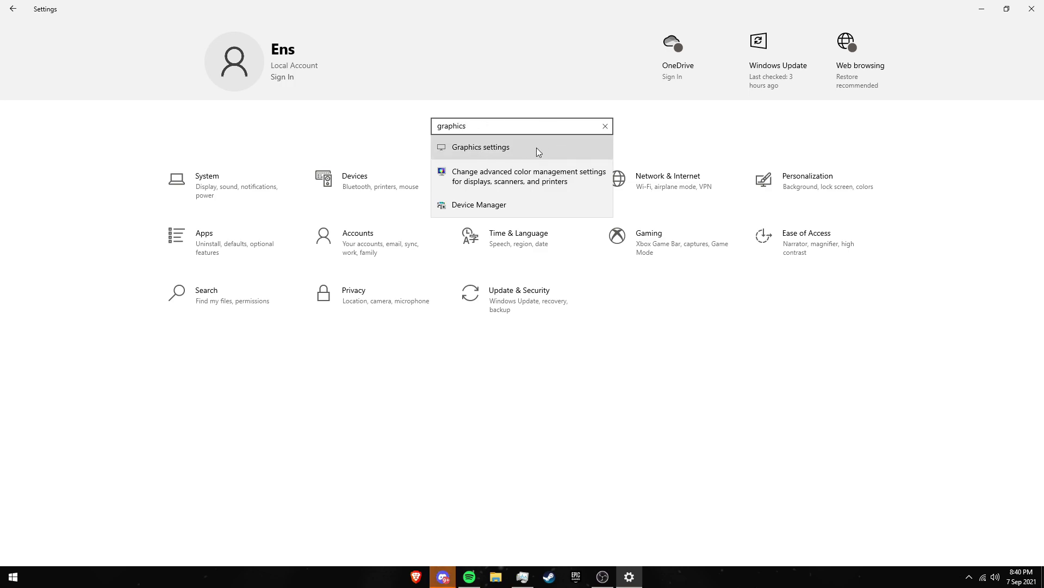
{"action": "left_click", "coordinate": [508, 148]}
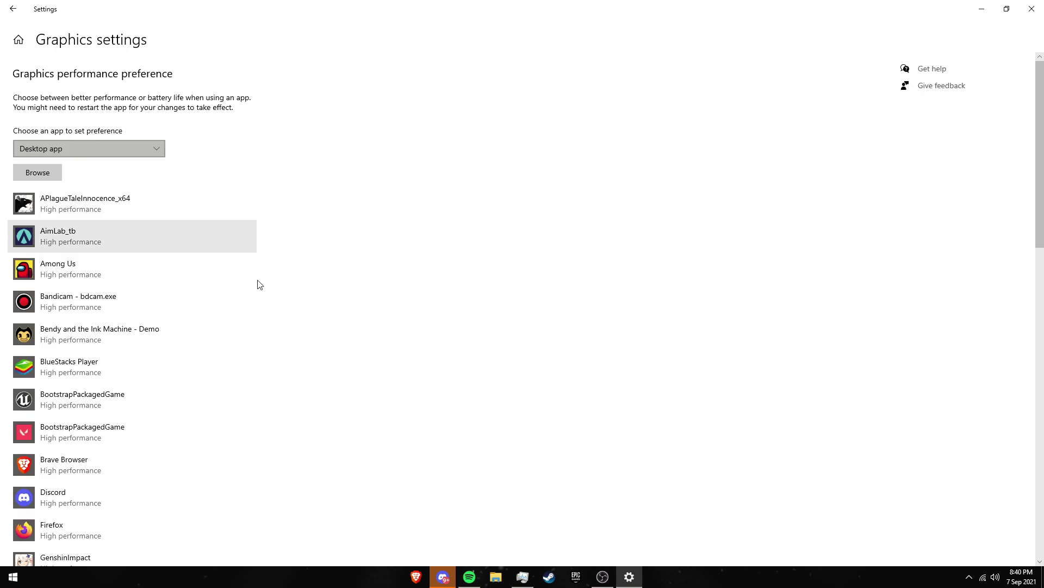
- Add the desktop app dnplayer from E:\Emulator\LDPlayer\LDPlayer4.0 to the graphics performance preference list
{"action": "left_click", "coordinate": [43, 178]}
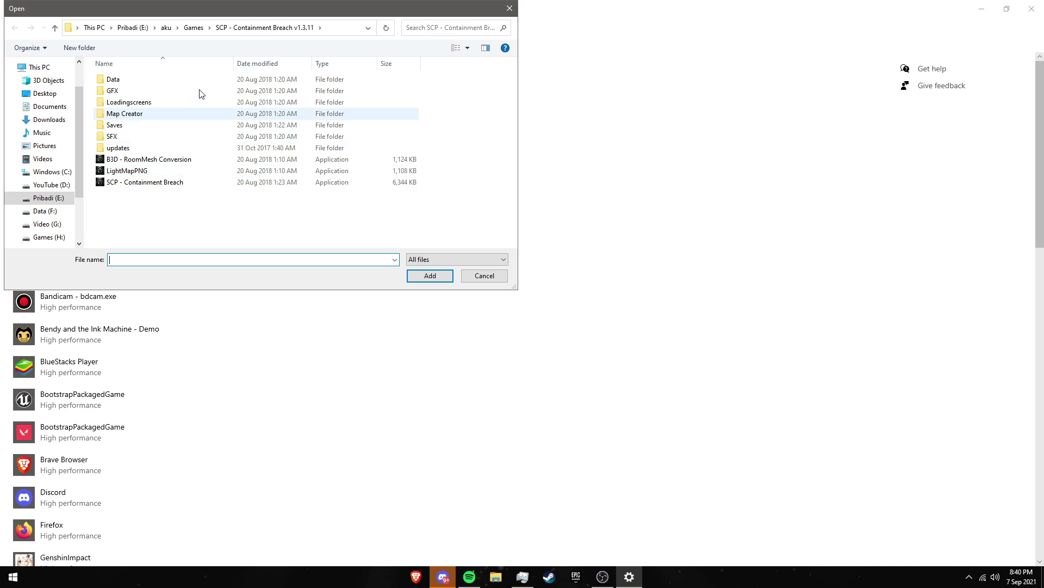
{"action": "left_click", "coordinate": [350, 29]}
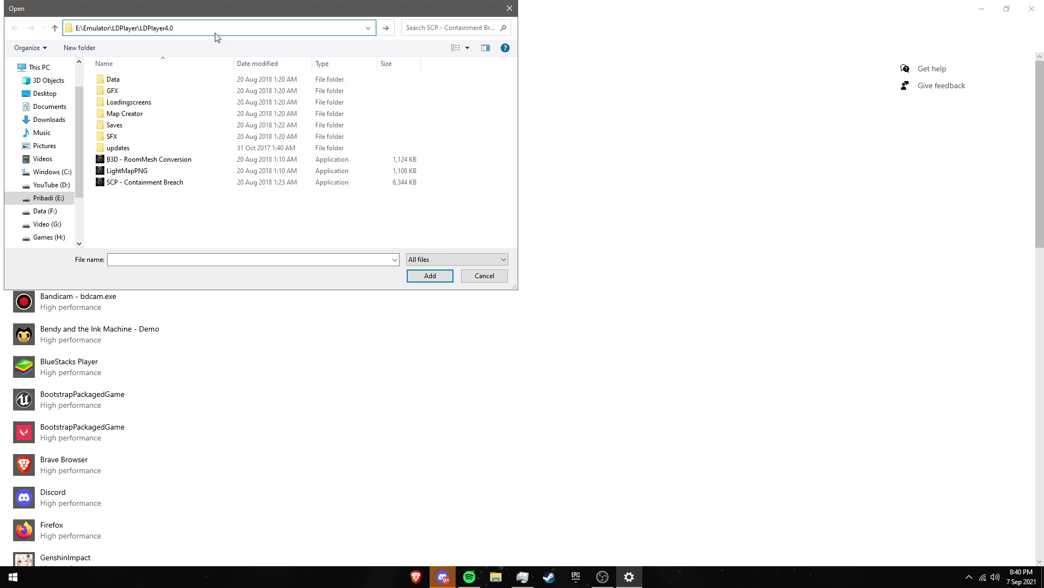
{"action": "key", "text": "Return"}
{"action": "scroll", "coordinate": [242, 136], "scroll_direction": "down", "scroll_amount": 2}
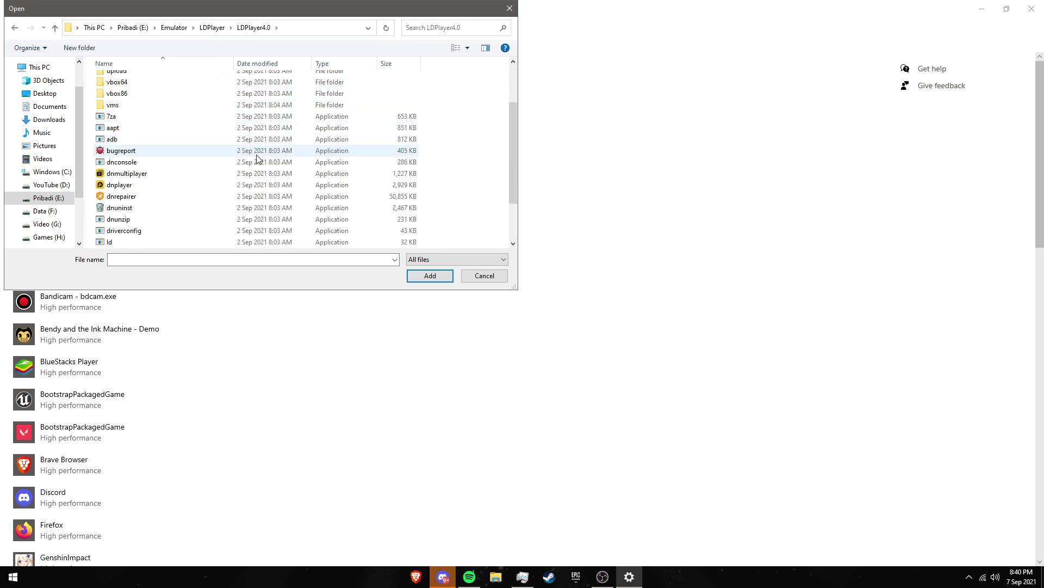
{"action": "left_click", "coordinate": [118, 187]}
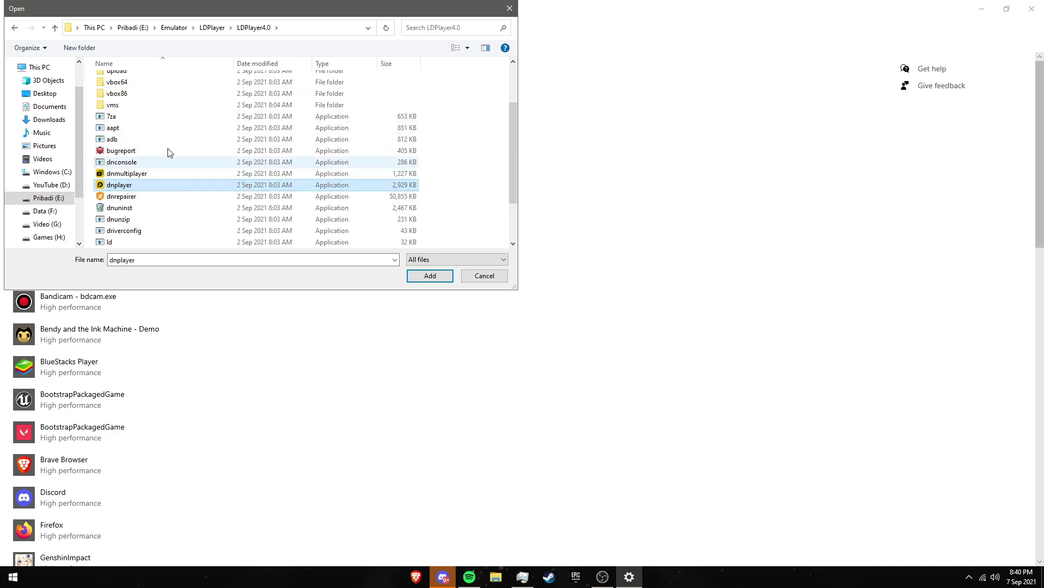
{"action": "scroll", "coordinate": [164, 163], "scroll_direction": "down", "scroll_amount": 1}
{"action": "scroll", "coordinate": [250, 168], "scroll_direction": "up", "scroll_amount": 2}
{"action": "scroll", "coordinate": [109, 173], "scroll_direction": "down", "scroll_amount": 1}
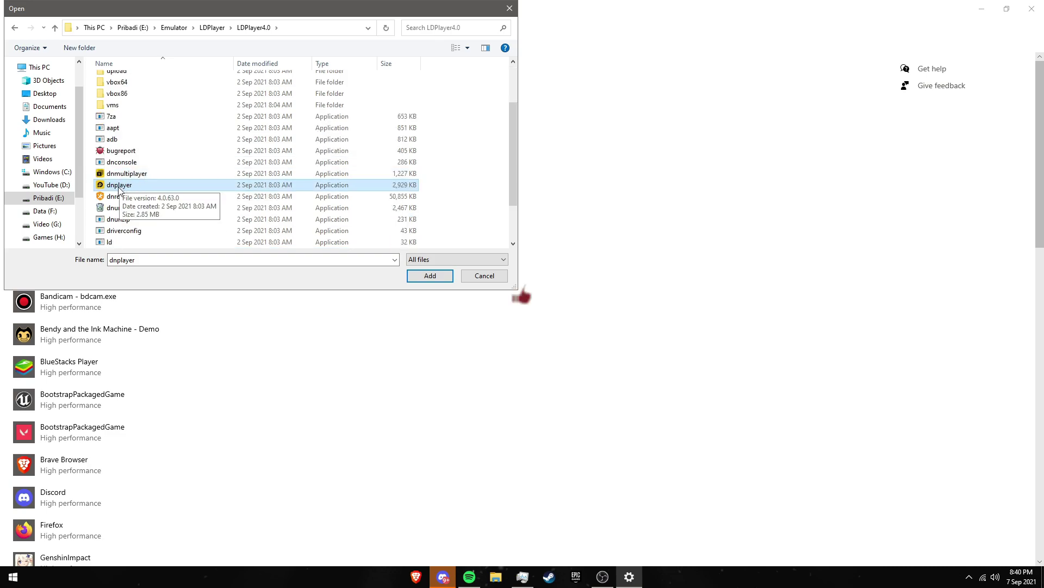
{"action": "left_click", "coordinate": [422, 277]}
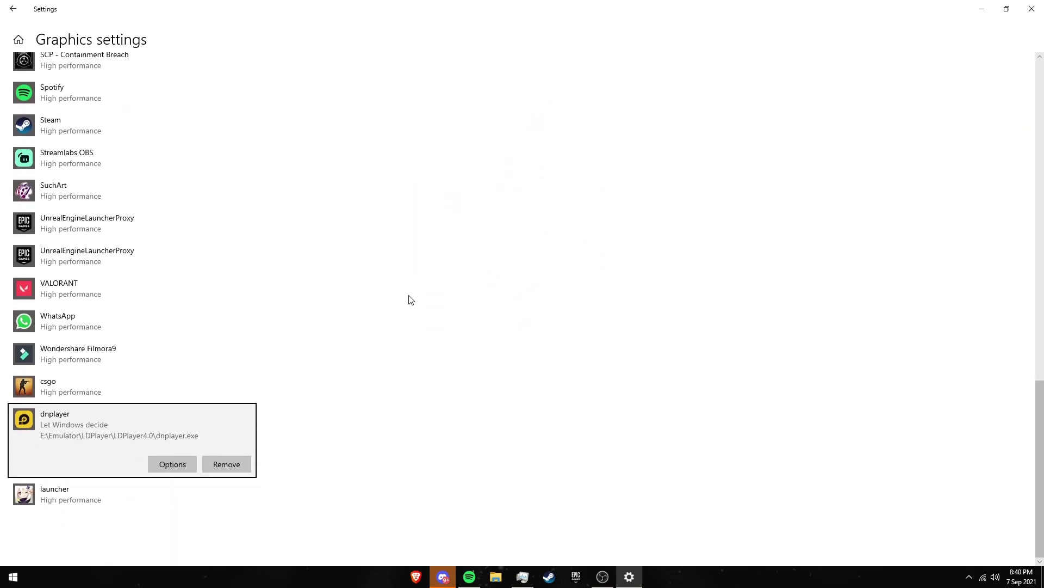
- Set dnplayer's graphics preference to High performance, save it and close Windows Settings
{"action": "left_click", "coordinate": [174, 464]}
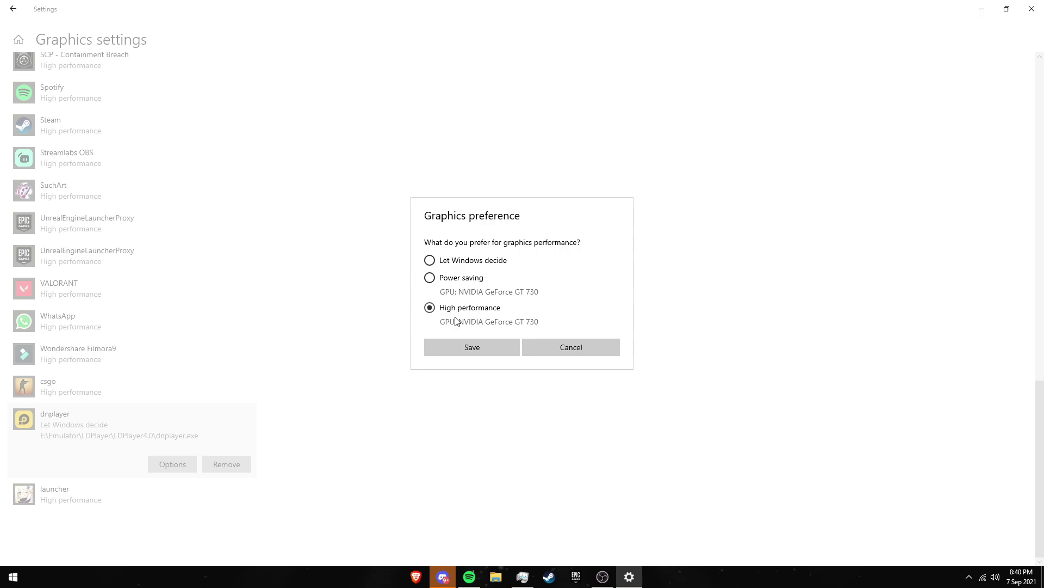
{"action": "left_click", "coordinate": [463, 346]}
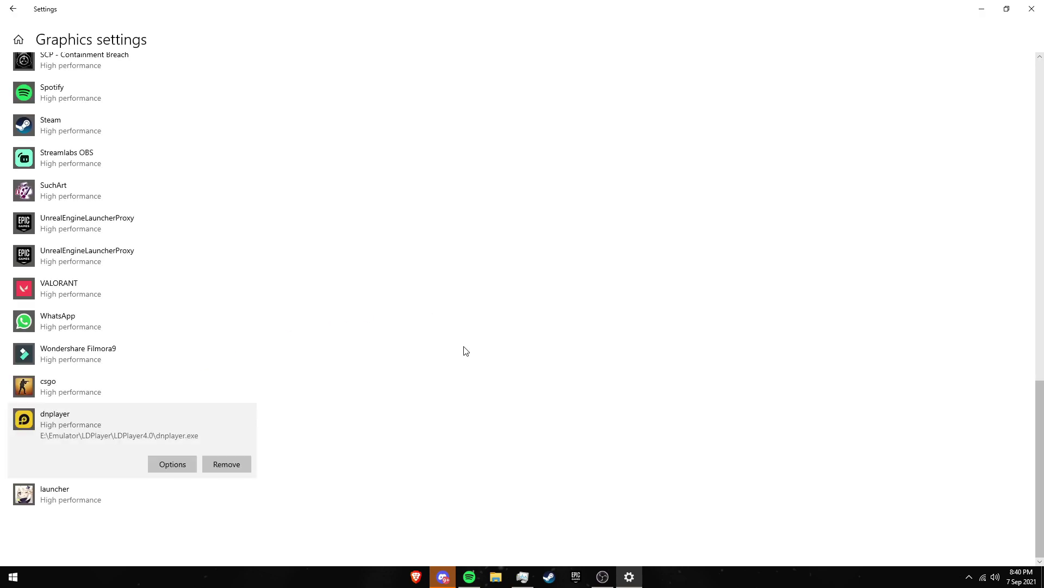
{"action": "left_click", "coordinate": [1030, 9]}
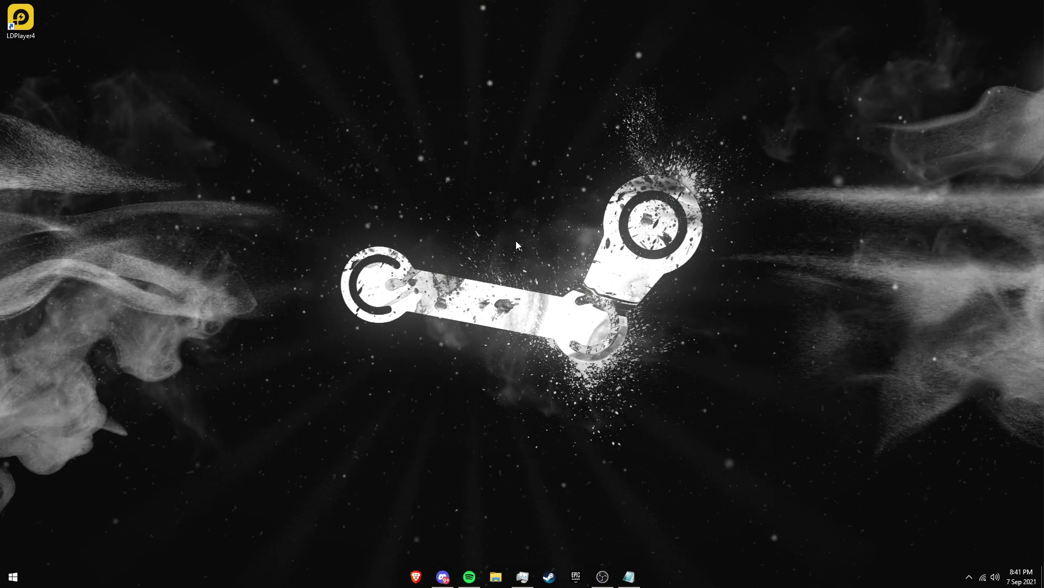
- Find Command Prompt with the search term "cmd", run it as administrator and reposition its window
{"action": "key", "text": "super"}
{"action": "type", "text": "cmd"}
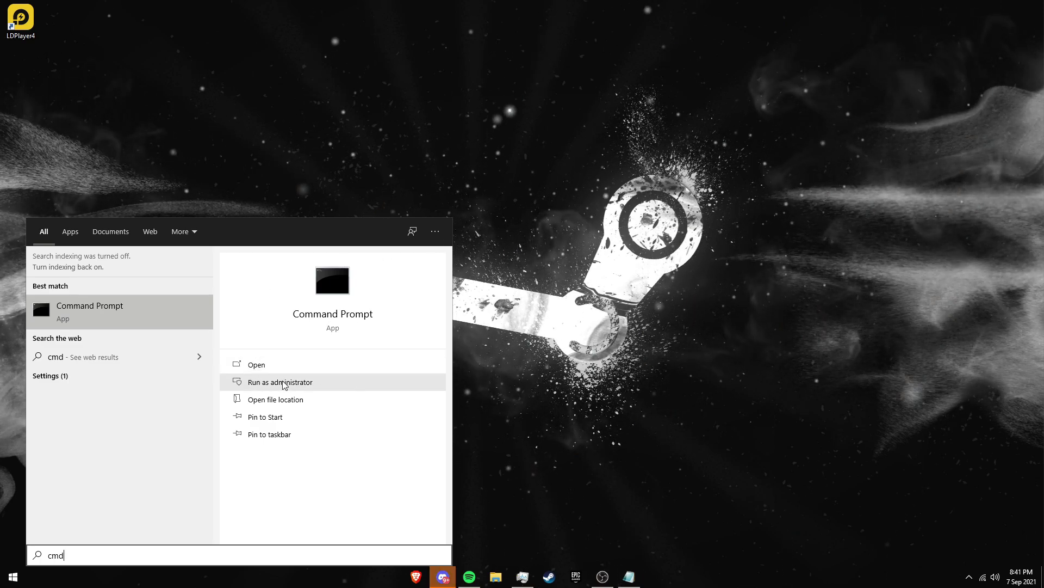
{"action": "left_click", "coordinate": [311, 382]}
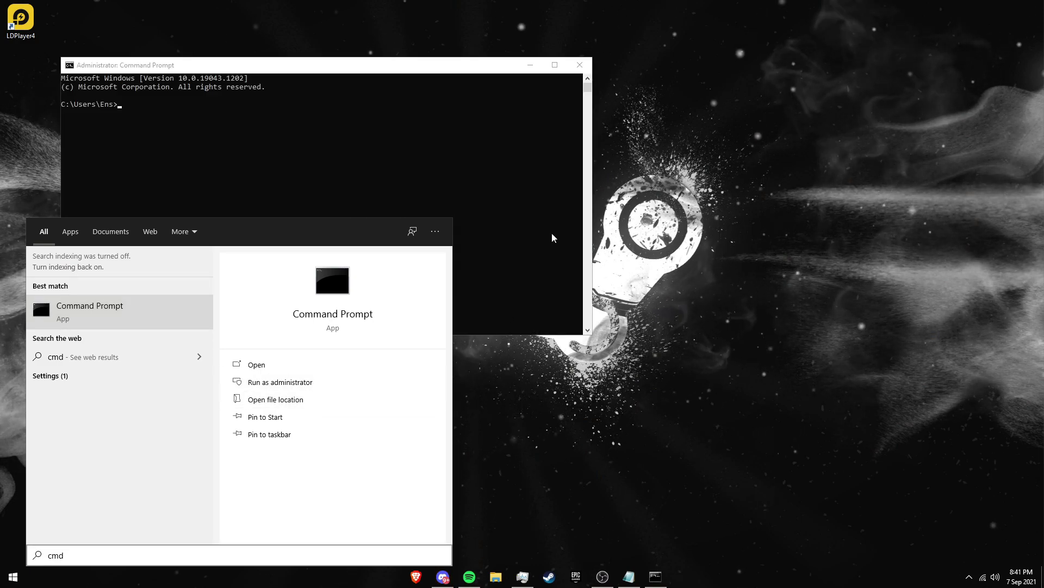
{"action": "left_click_drag", "start_coordinate": [592, 95], "coordinate": [614, 110]}
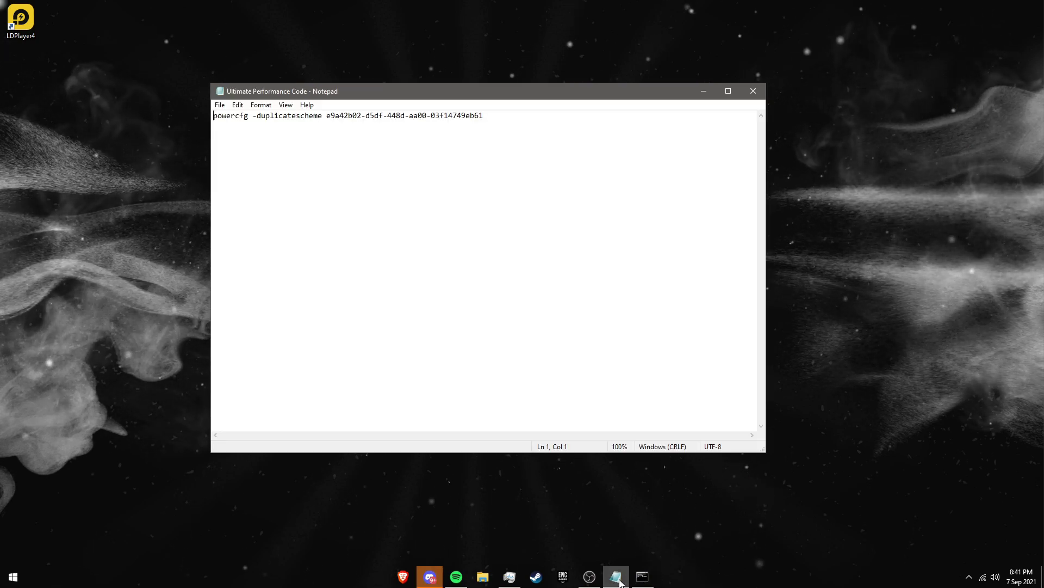
- Copy the powercfg command from the Ultimate Performance Code note in Notepad and minimize the note
{"action": "left_click", "coordinate": [619, 580]}
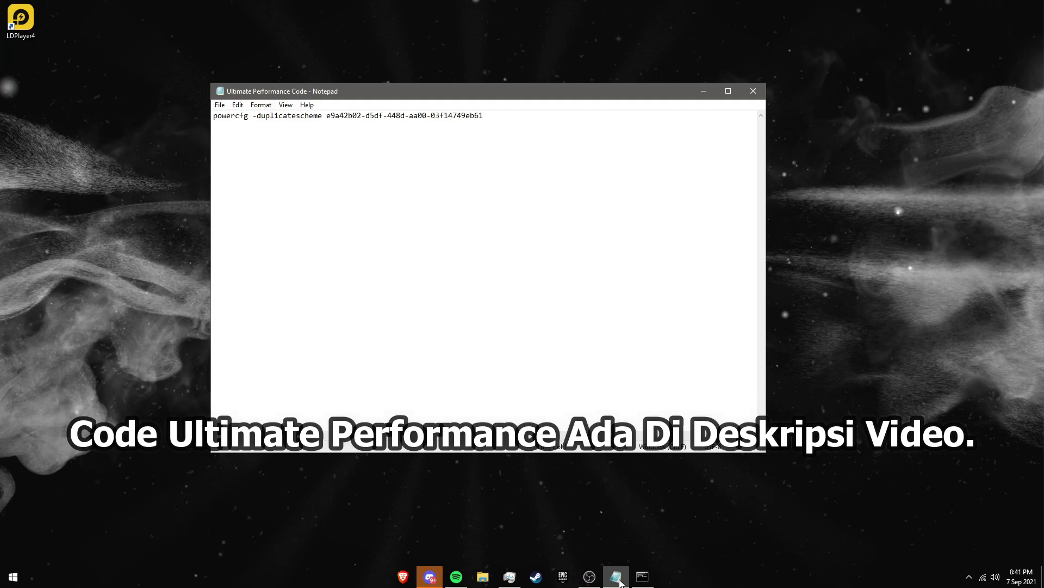
{"action": "left_click_drag", "start_coordinate": [518, 115], "coordinate": [213, 116]}
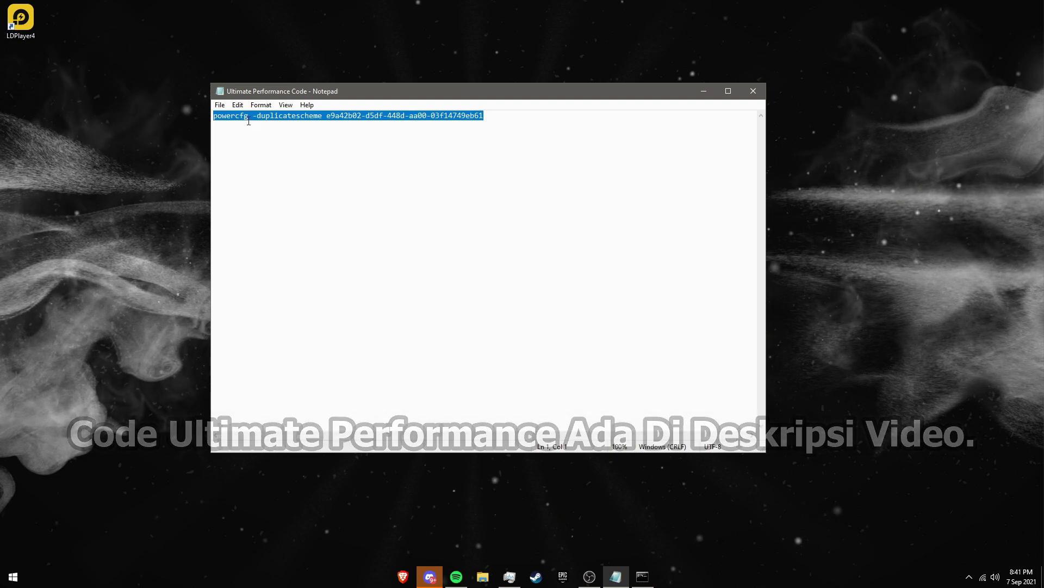
{"action": "right_click", "coordinate": [283, 115]}
{"action": "left_click", "coordinate": [308, 150]}
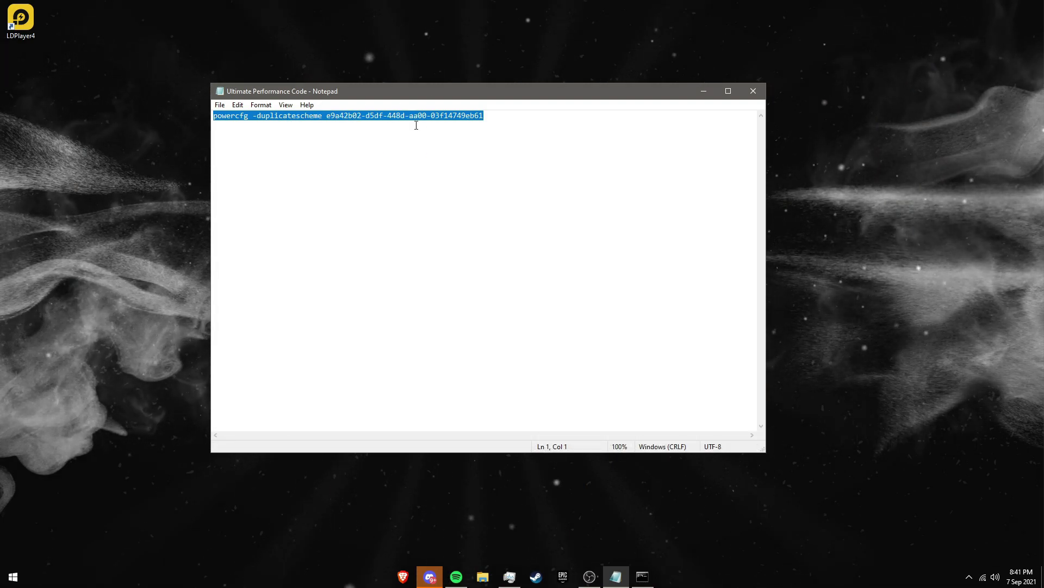
{"action": "left_click", "coordinate": [704, 92]}
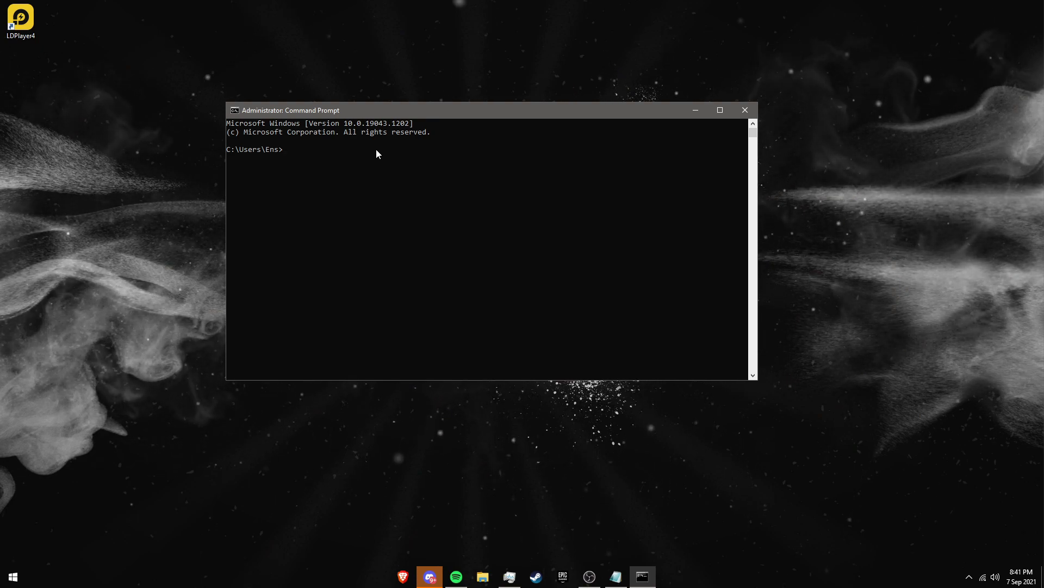
- Run powercfg -duplicatescheme e9a42b02-d5df-448d-aa00-03f14749eb61 in the administrator Command Prompt and close it
{"action": "key", "text": "ctrl+v"}
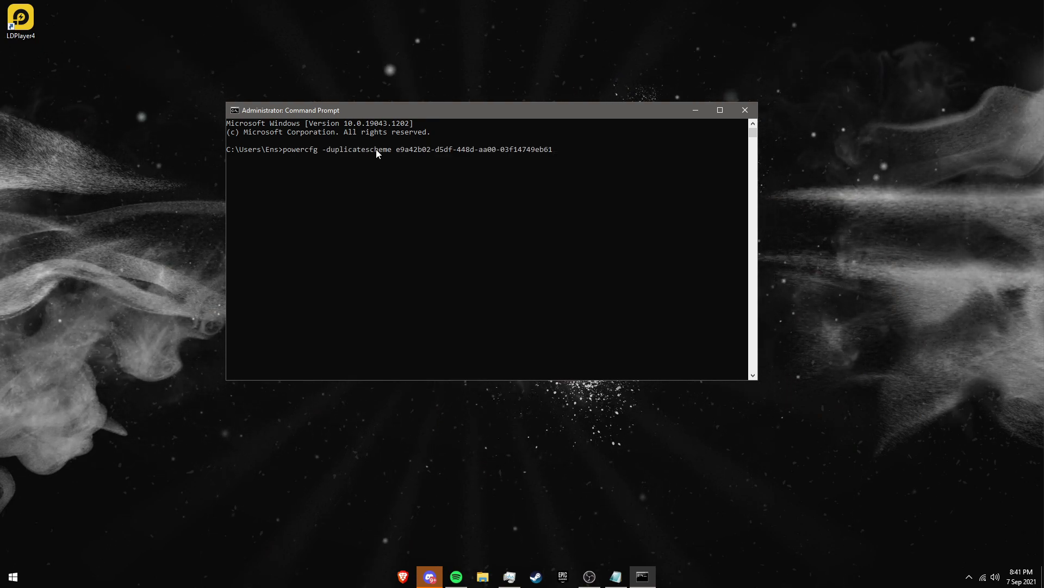
{"action": "key", "text": "Return"}
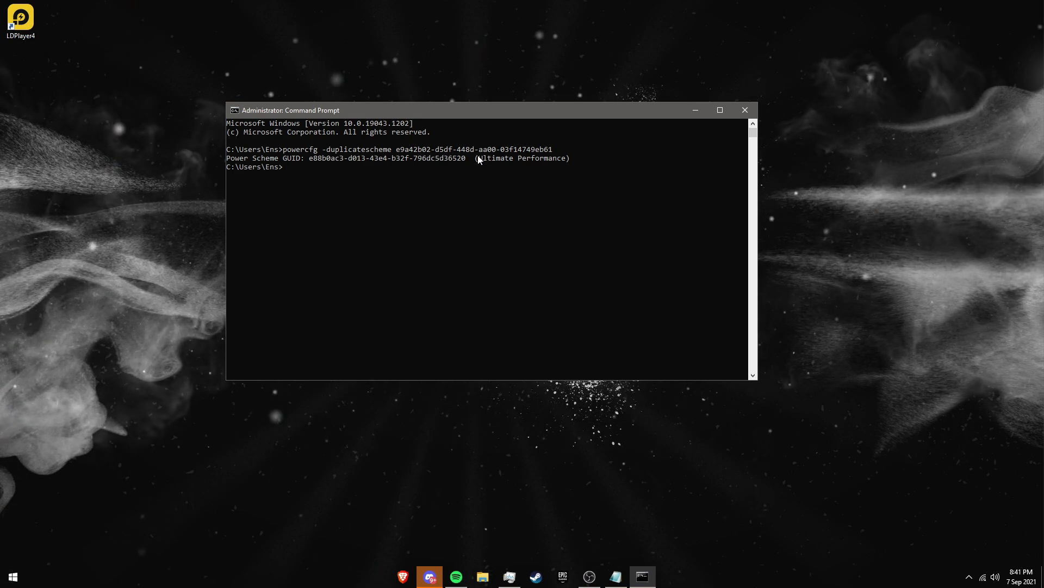
{"action": "left_click_drag", "start_coordinate": [479, 158], "coordinate": [566, 165]}
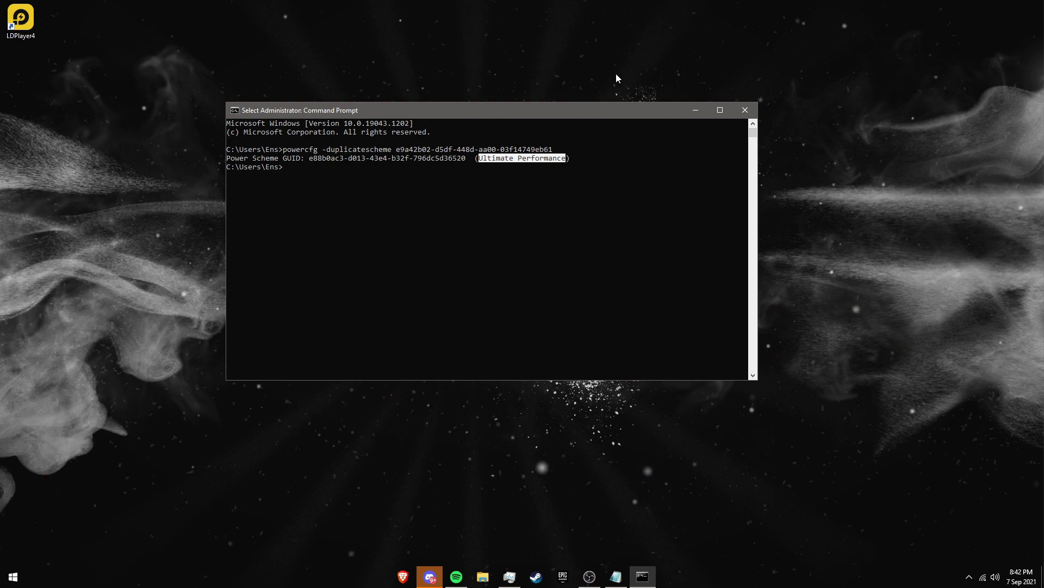
{"action": "left_click", "coordinate": [745, 110]}
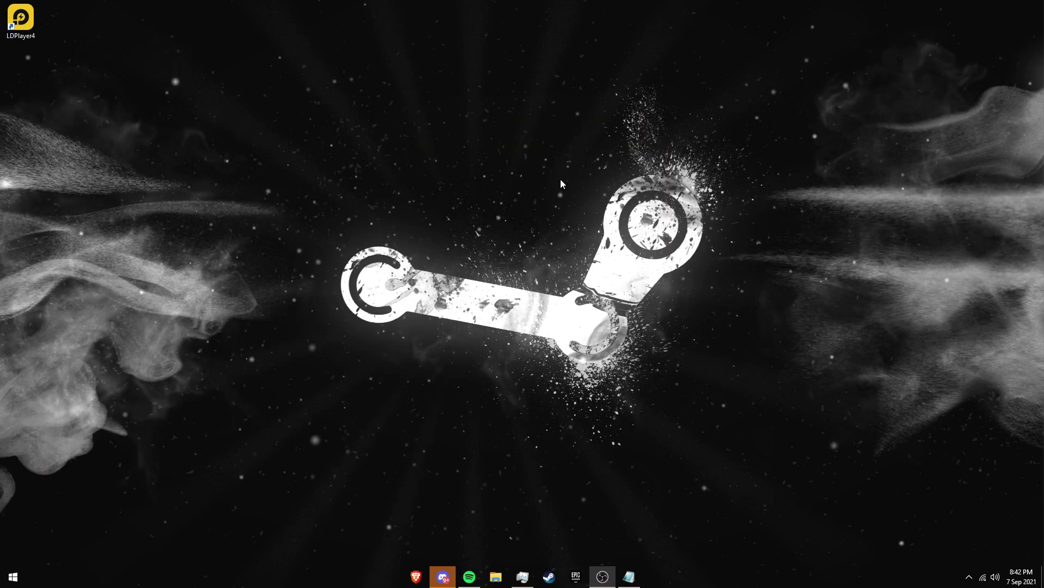
- Open Control Panel with the search term "control panel", find Power Options by searching "power" and open it
{"action": "key", "text": "super"}
{"action": "type", "text": "co"}
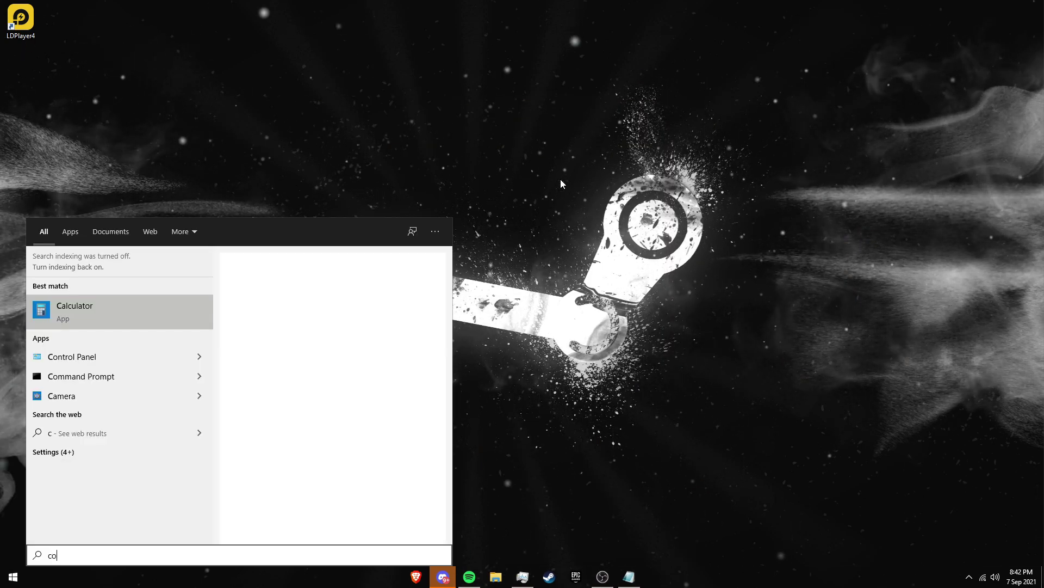
{"action": "type", "text": "ntrol panel"}
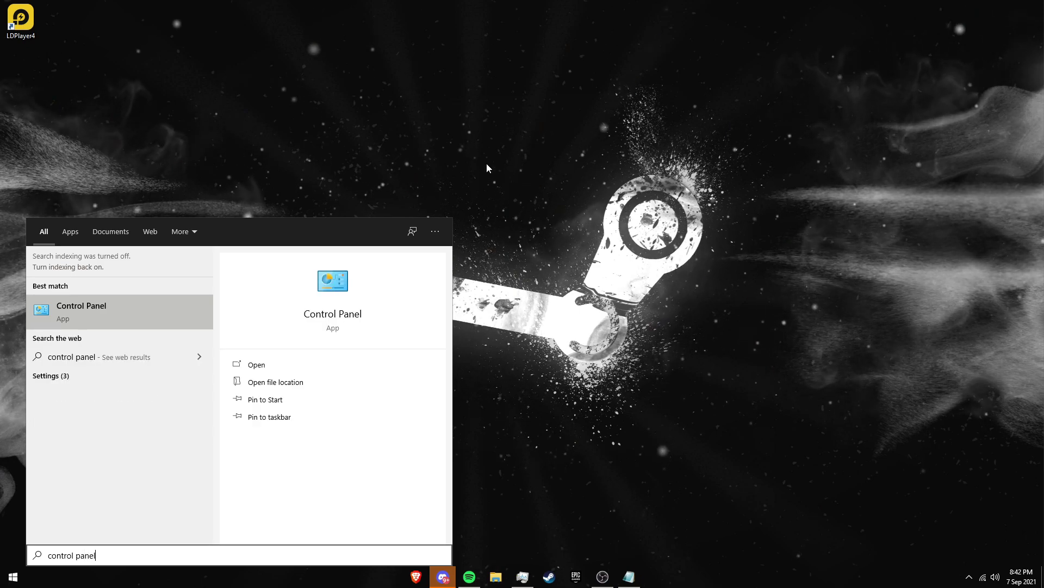
{"action": "left_click", "coordinate": [195, 305]}
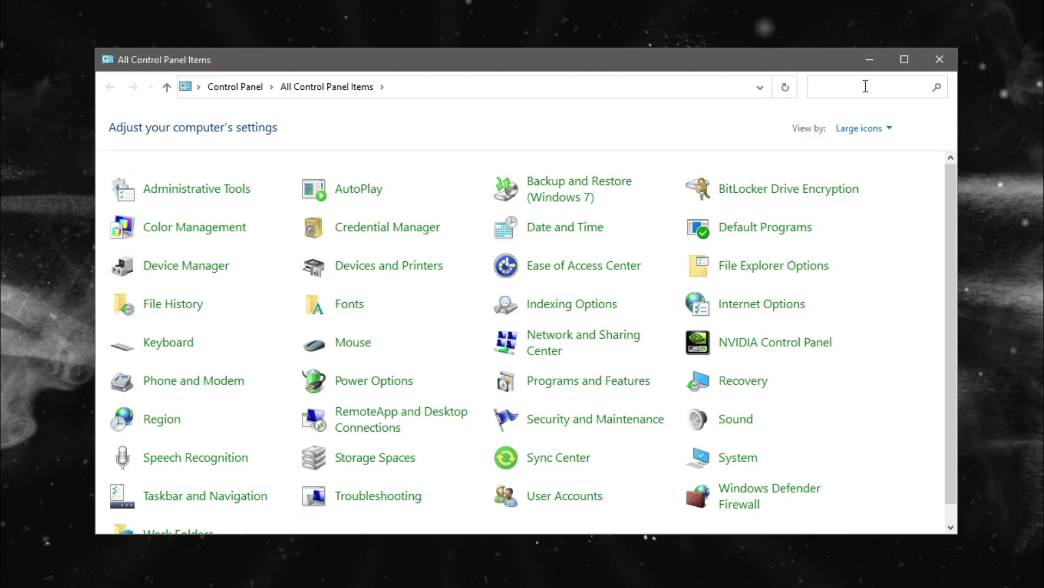
{"action": "type", "text": "power"}
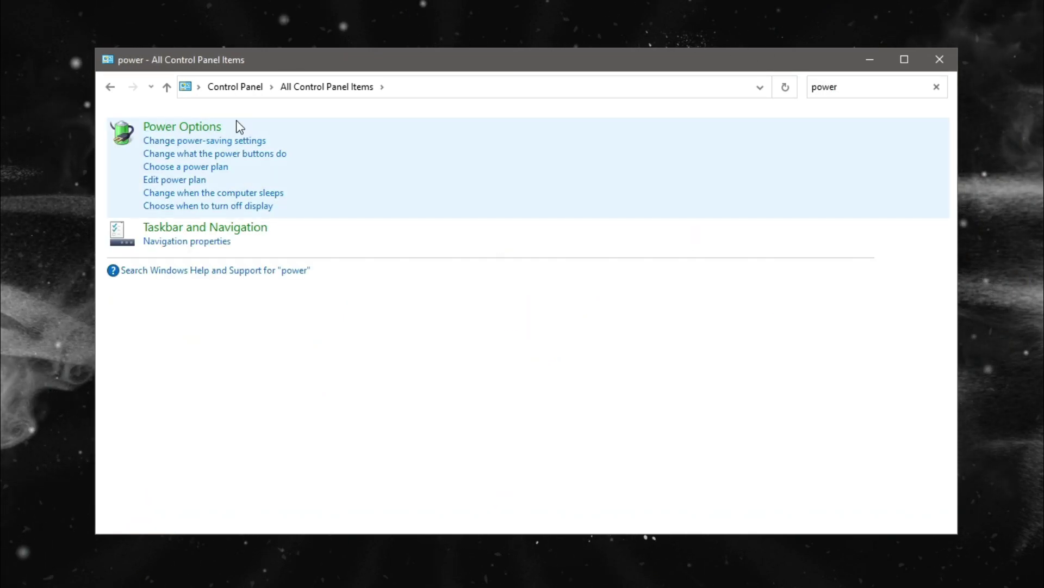
{"action": "left_click", "coordinate": [188, 128]}
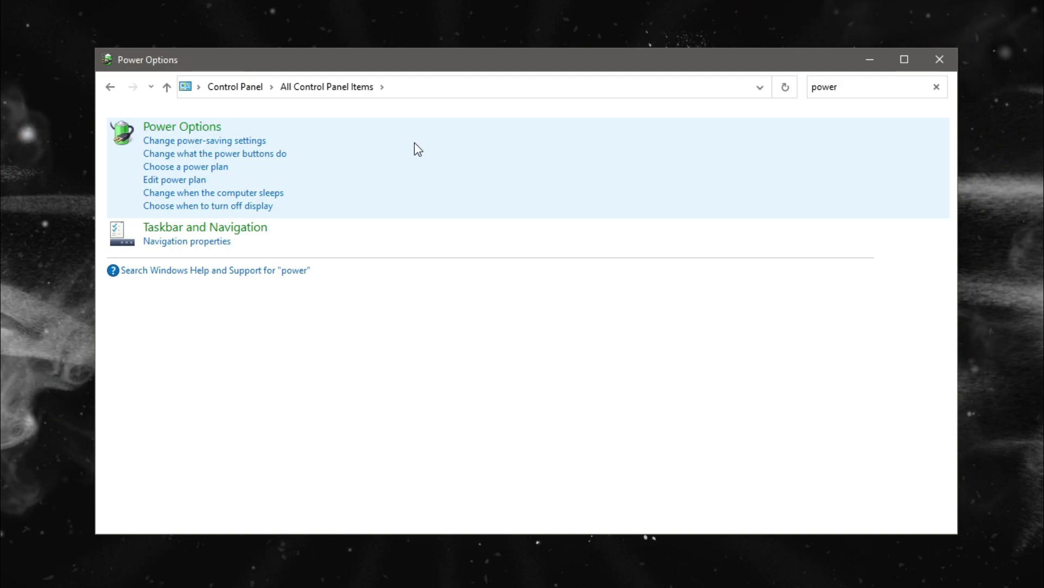
- Activate the last Ultimate Performance plan under the additional plans and open its plan settings
{"action": "scroll", "coordinate": [762, 224], "scroll_direction": "down", "scroll_amount": 2}
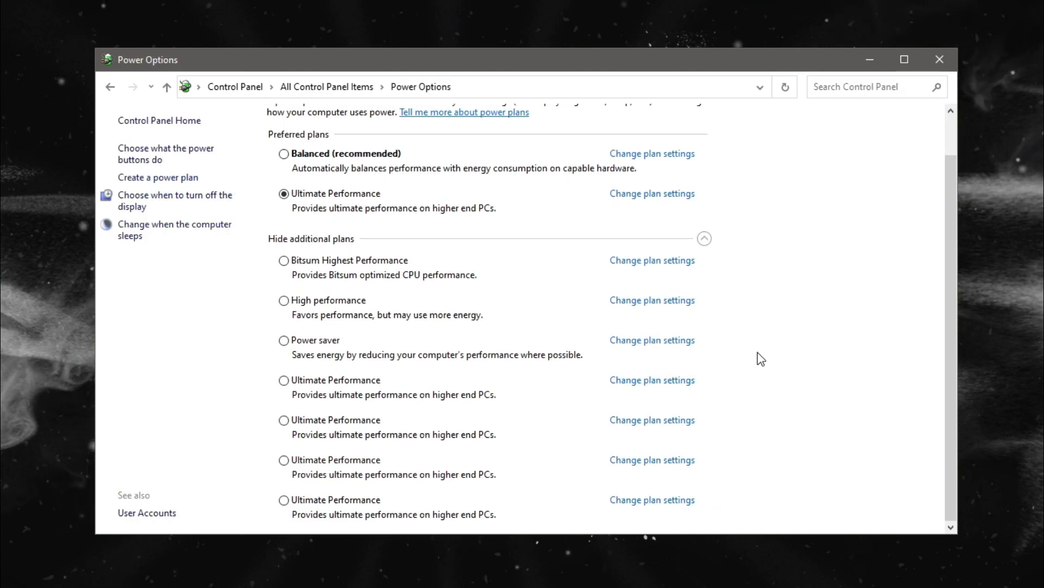
{"action": "left_click", "coordinate": [328, 498]}
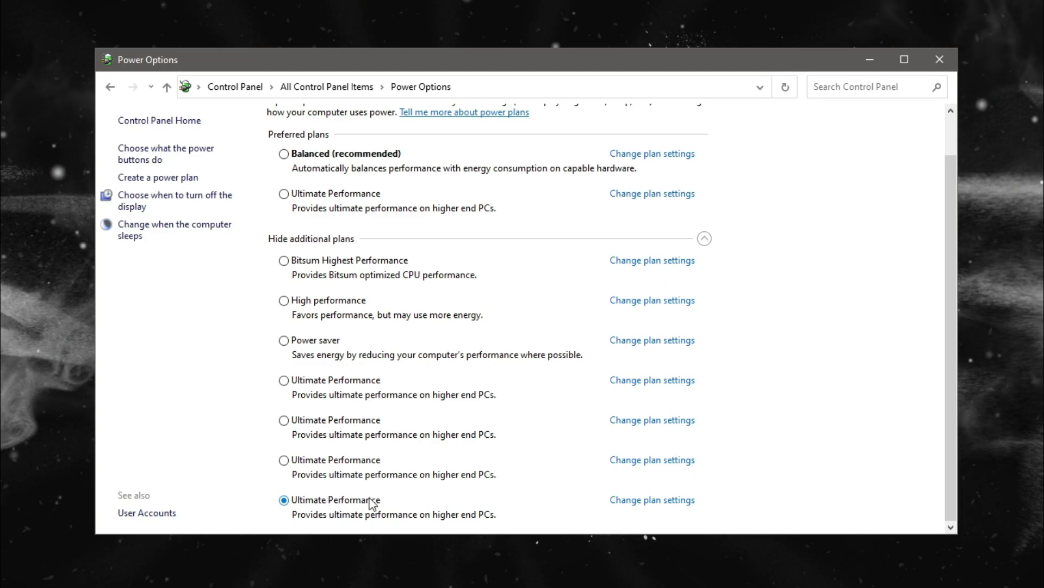
{"action": "left_click", "coordinate": [647, 500]}
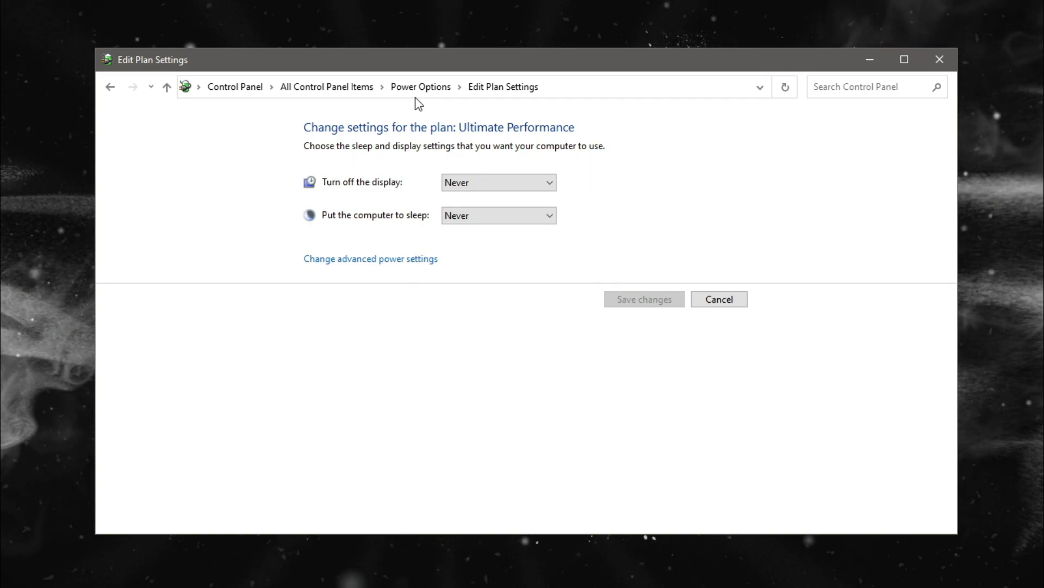
- Set both turning off the display and putting the computer to sleep to Never for the Ultimate Performance plan
{"action": "left_click", "coordinate": [541, 182]}
{"action": "left_click", "coordinate": [524, 370]}
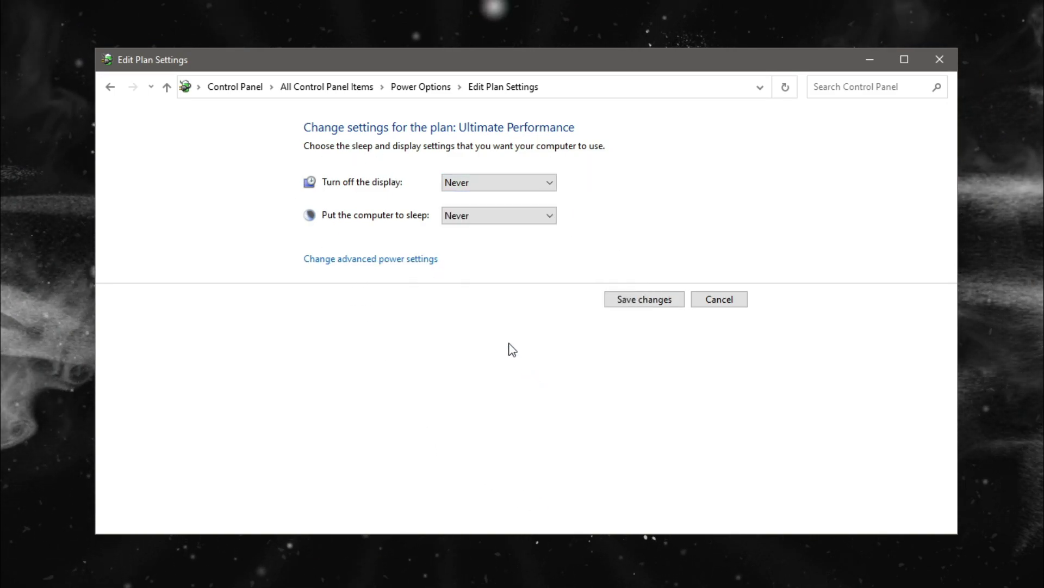
{"action": "left_click", "coordinate": [539, 215]}
{"action": "left_click", "coordinate": [482, 404]}
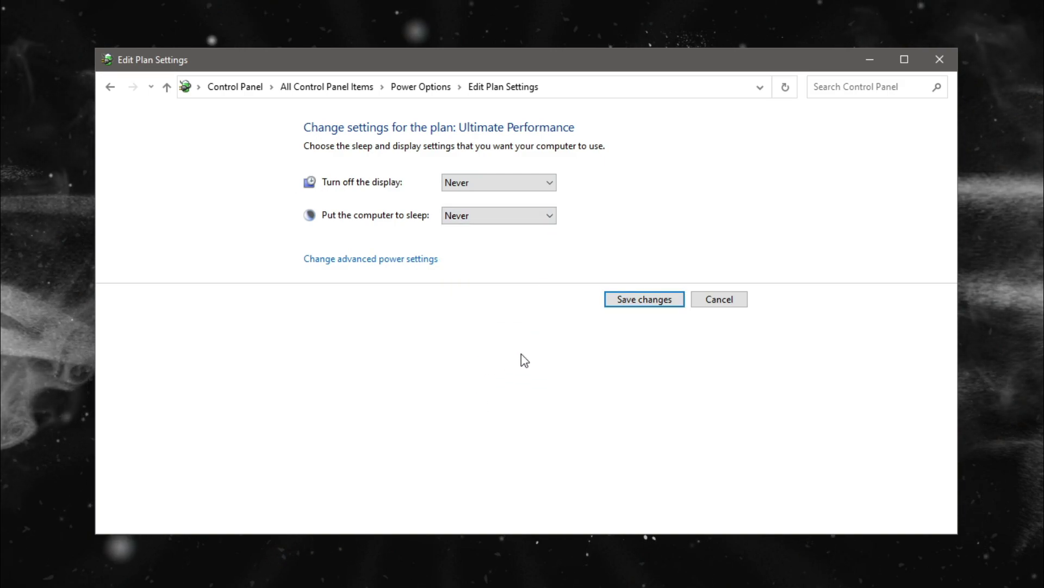
- Open the plan's advanced power settings, reposition the dialog and check Power Saving Mode under Wireless Adapter Settings
{"action": "left_click", "coordinate": [352, 263]}
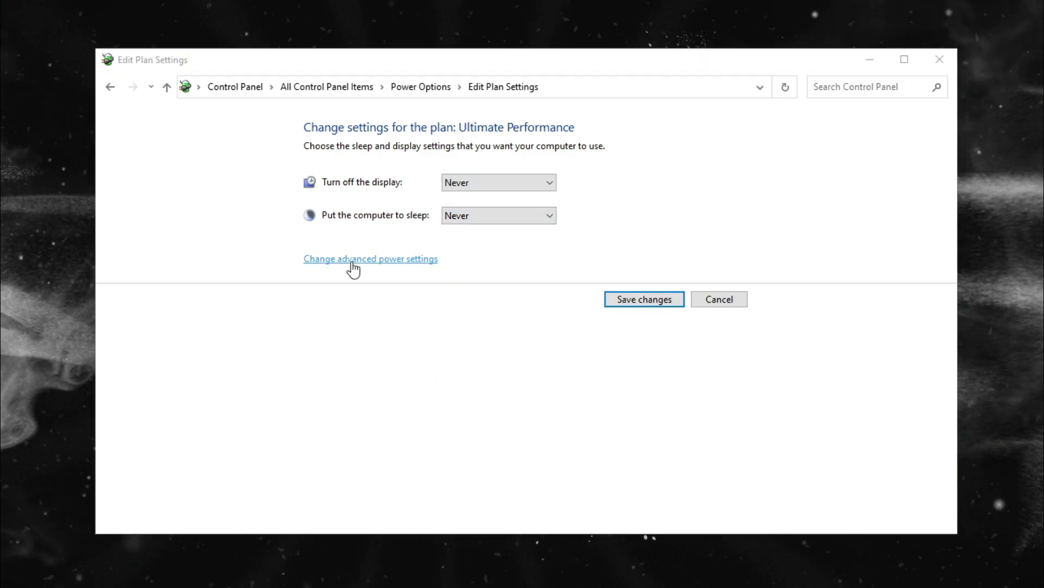
{"action": "left_click_drag", "start_coordinate": [93, 17], "coordinate": [544, 79]}
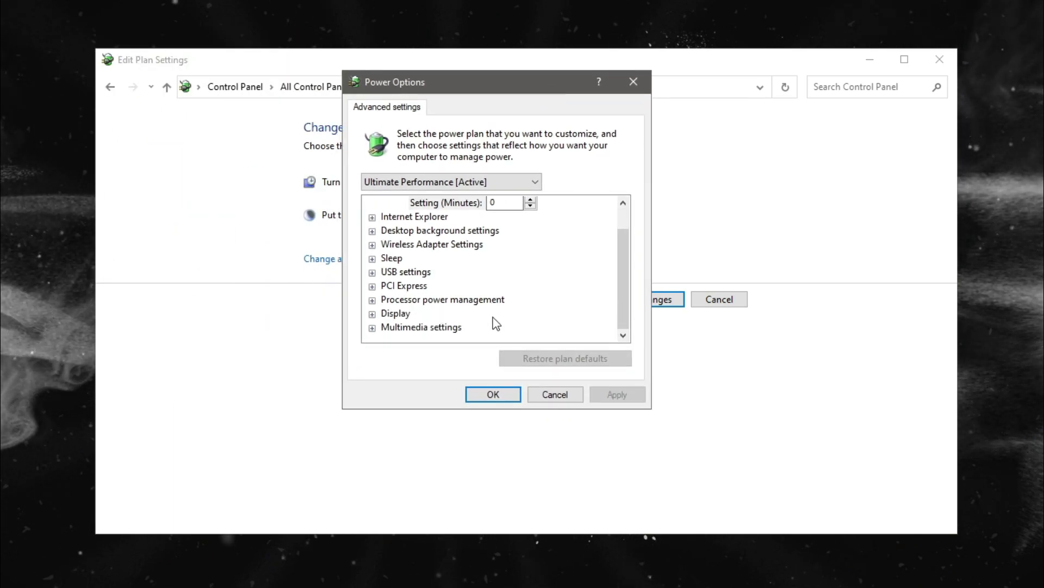
{"action": "left_click", "coordinate": [372, 244]}
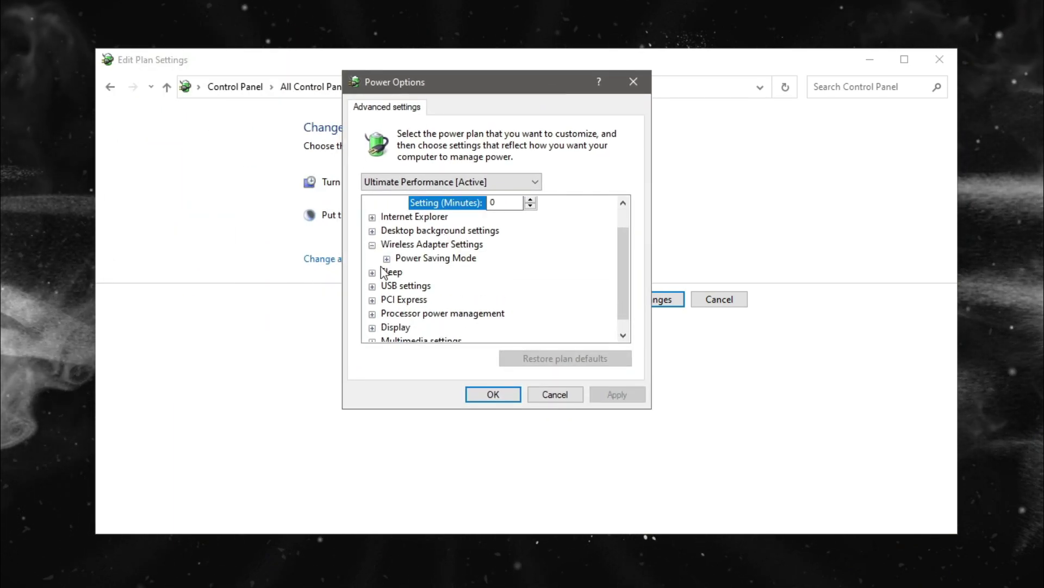
{"action": "left_click", "coordinate": [387, 258]}
{"action": "left_click", "coordinate": [372, 244]}
- Set Allow wake timers under Sleep to Disable in the advanced power settings
{"action": "left_click", "coordinate": [372, 259]}
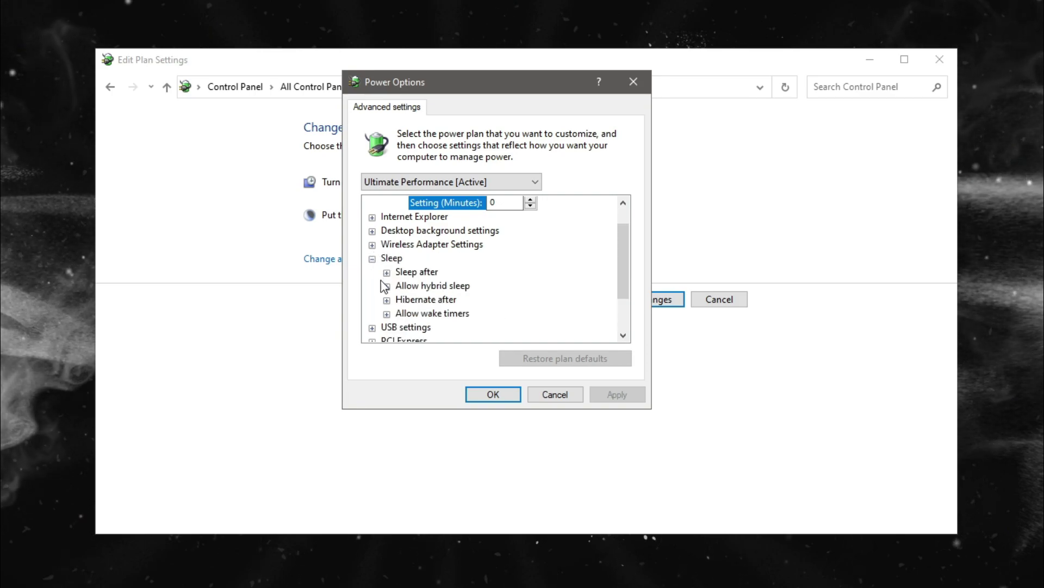
{"action": "left_click", "coordinate": [387, 314]}
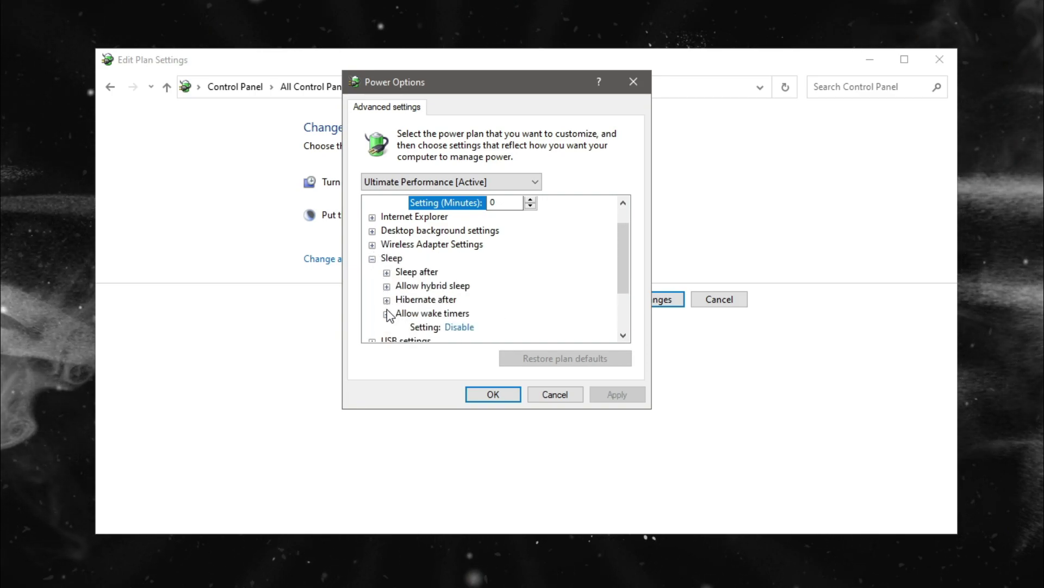
{"action": "scroll", "coordinate": [531, 306], "scroll_direction": "down", "scroll_amount": 1}
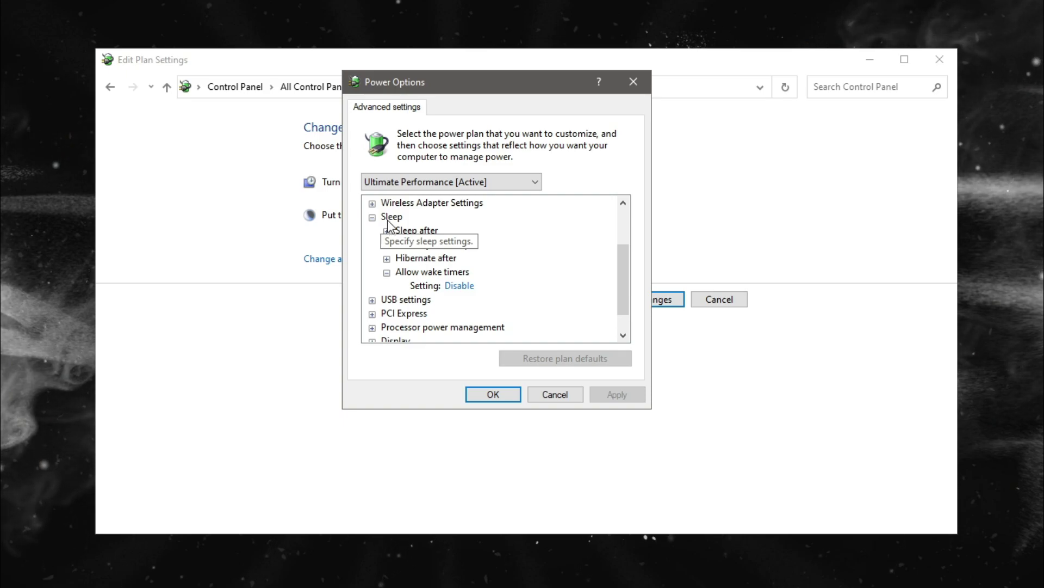
{"action": "left_click", "coordinate": [432, 285]}
{"action": "left_click", "coordinate": [461, 289]}
{"action": "left_click", "coordinate": [489, 303]}
{"action": "scroll", "coordinate": [501, 292], "scroll_direction": "up", "scroll_amount": 1}
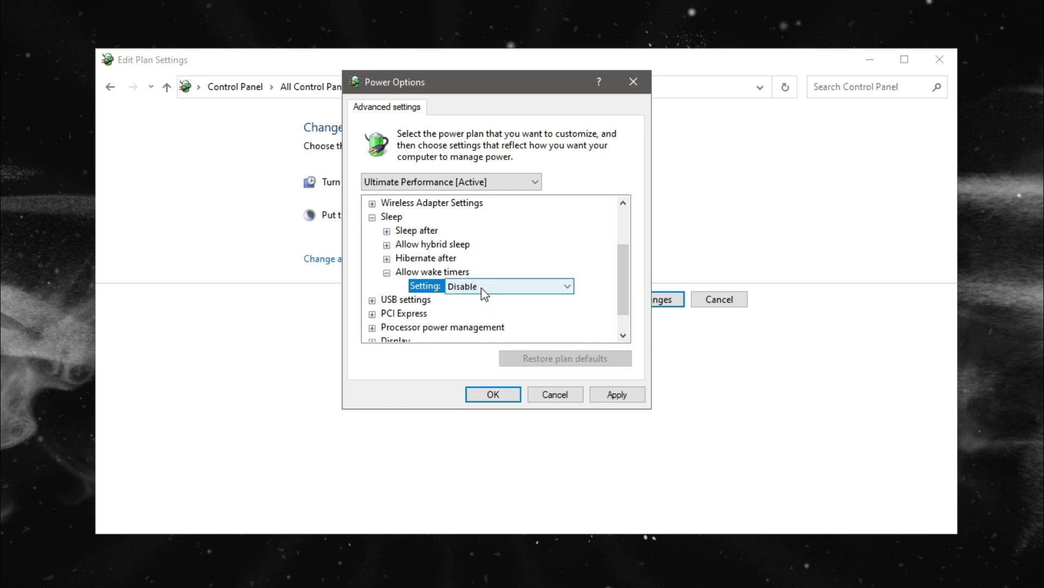
{"action": "left_click", "coordinate": [611, 392]}
{"action": "scroll", "coordinate": [484, 288], "scroll_direction": "down", "scroll_amount": 1}
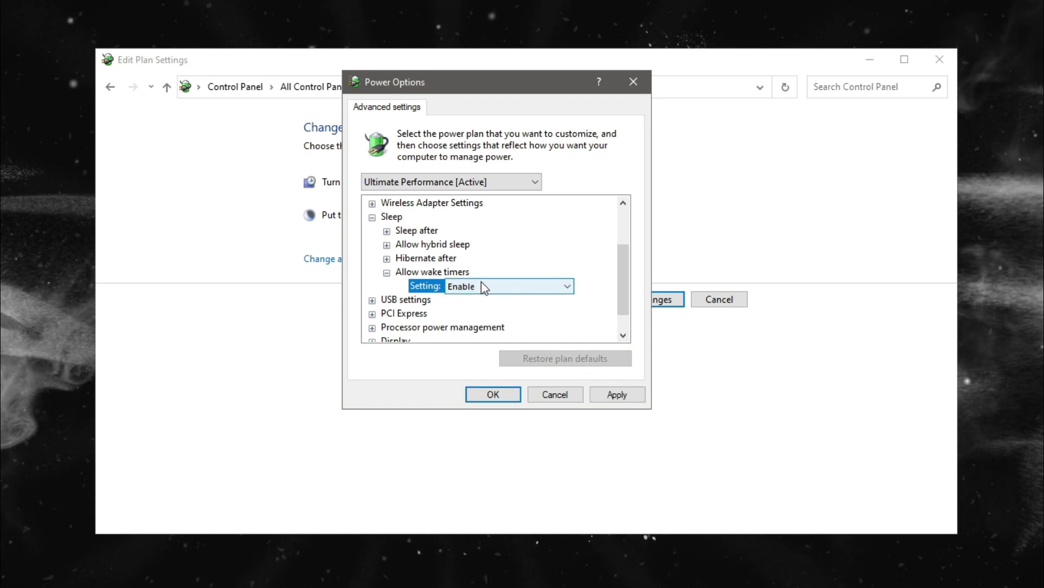
{"action": "scroll", "coordinate": [473, 288], "scroll_direction": "up", "scroll_amount": 1}
- Set the USB selective suspend setting under USB settings to Disabled
{"action": "left_click", "coordinate": [372, 314]}
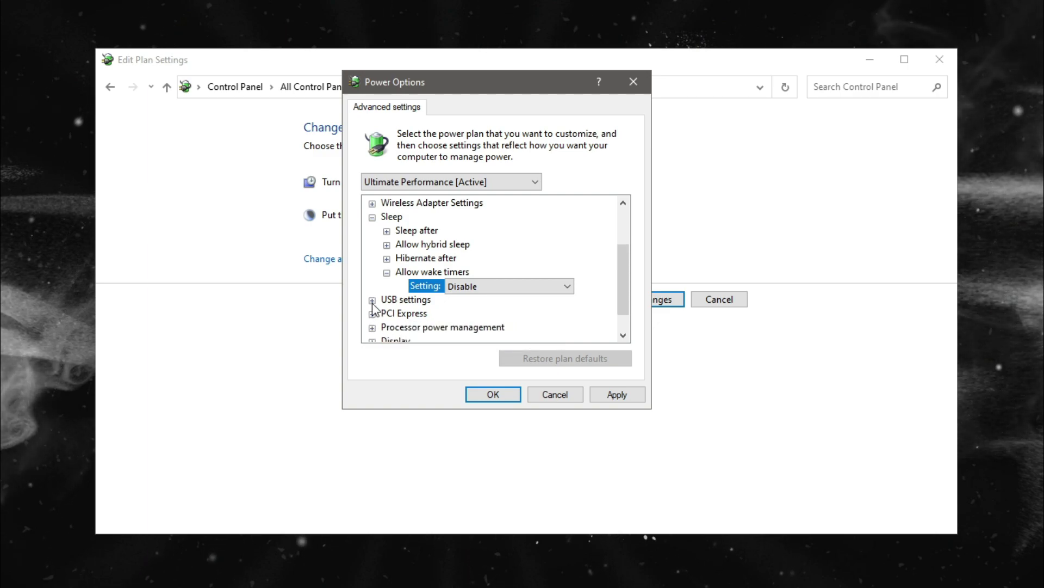
{"action": "left_click", "coordinate": [372, 301]}
{"action": "scroll", "coordinate": [624, 292], "scroll_direction": "down", "scroll_amount": 1}
{"action": "left_click", "coordinate": [388, 272]}
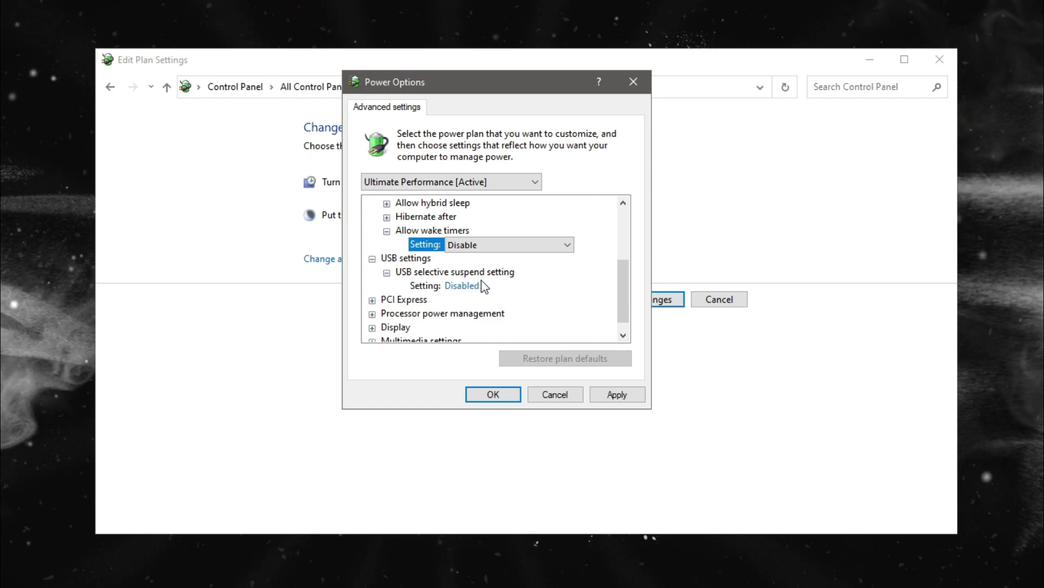
{"action": "left_click", "coordinate": [473, 285]}
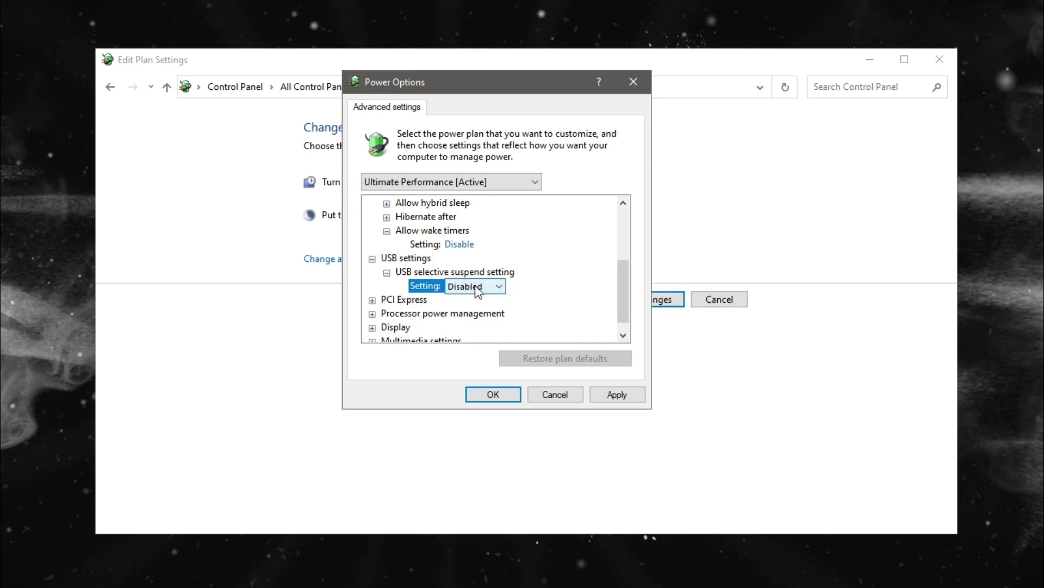
{"action": "left_click", "coordinate": [472, 287]}
{"action": "left_click", "coordinate": [468, 298]}
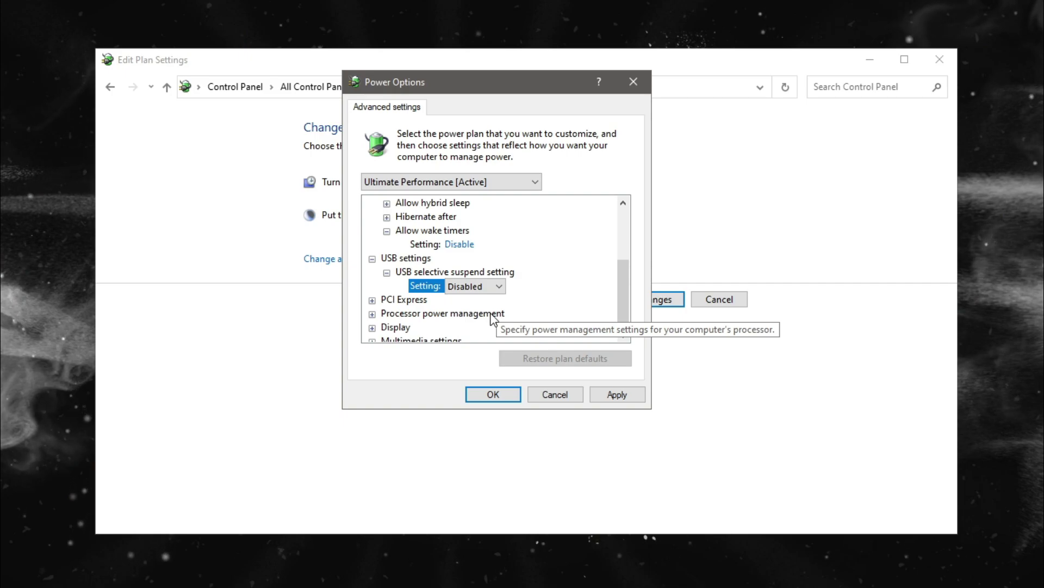
- Set the minimum processor state under Processor power management to 100%
{"action": "scroll", "coordinate": [622, 312], "scroll_direction": "down", "scroll_amount": 1}
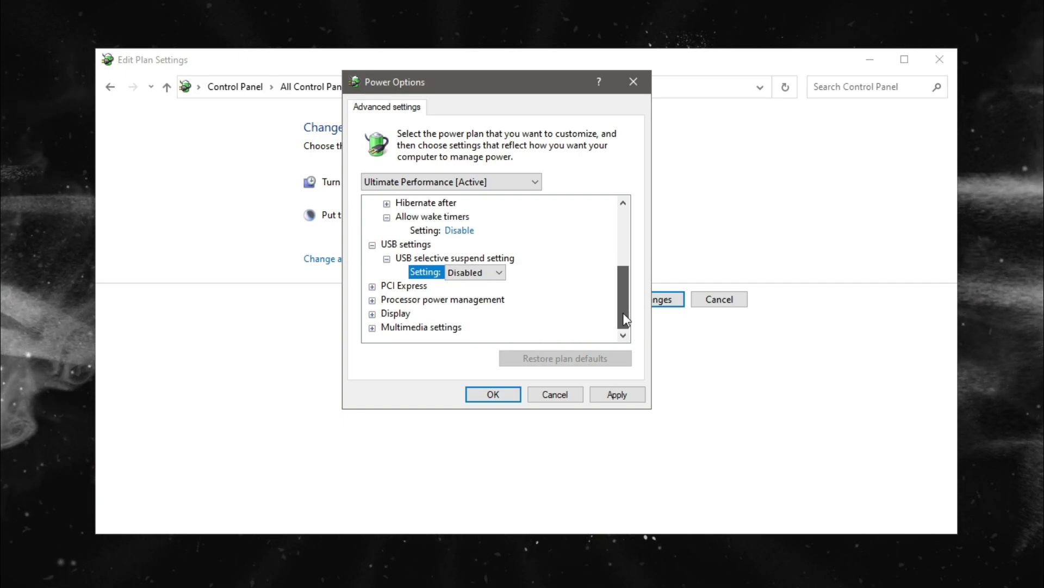
{"action": "left_click", "coordinate": [373, 300]}
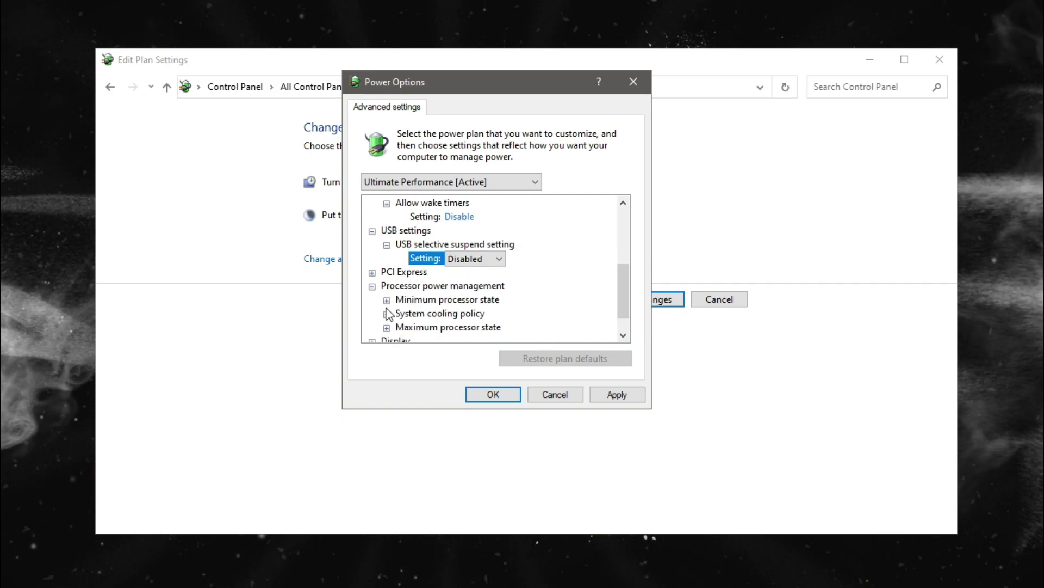
{"action": "left_click", "coordinate": [387, 300]}
{"action": "scroll", "coordinate": [393, 314], "scroll_direction": "down", "scroll_amount": 1}
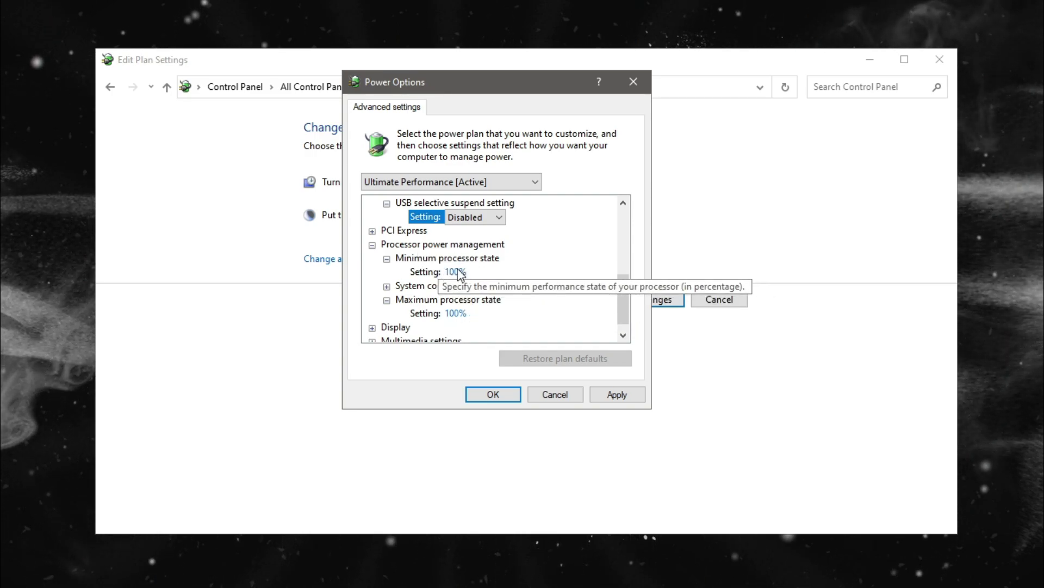
{"action": "left_click", "coordinate": [458, 272]}
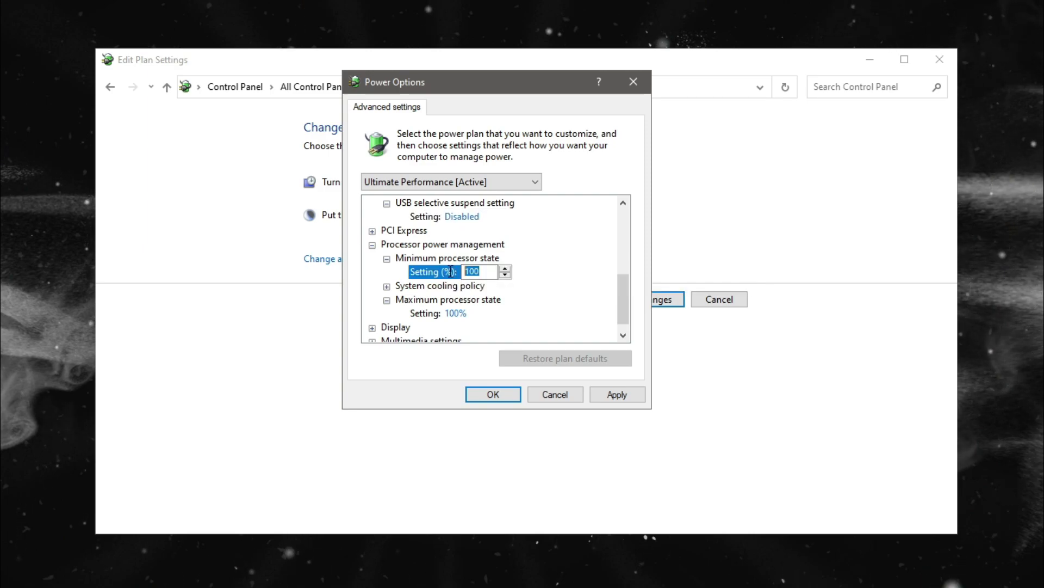
{"action": "type", "text": "100"}
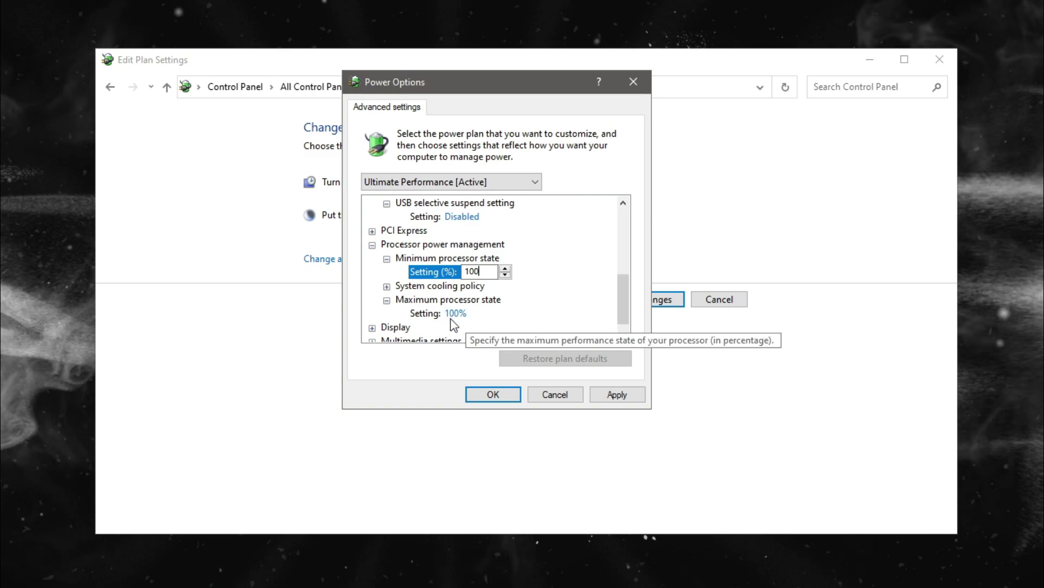
- Apply and confirm the advanced power settings, save the plan changes and close Power Options
{"action": "left_click", "coordinate": [614, 398]}
{"action": "left_click", "coordinate": [494, 394]}
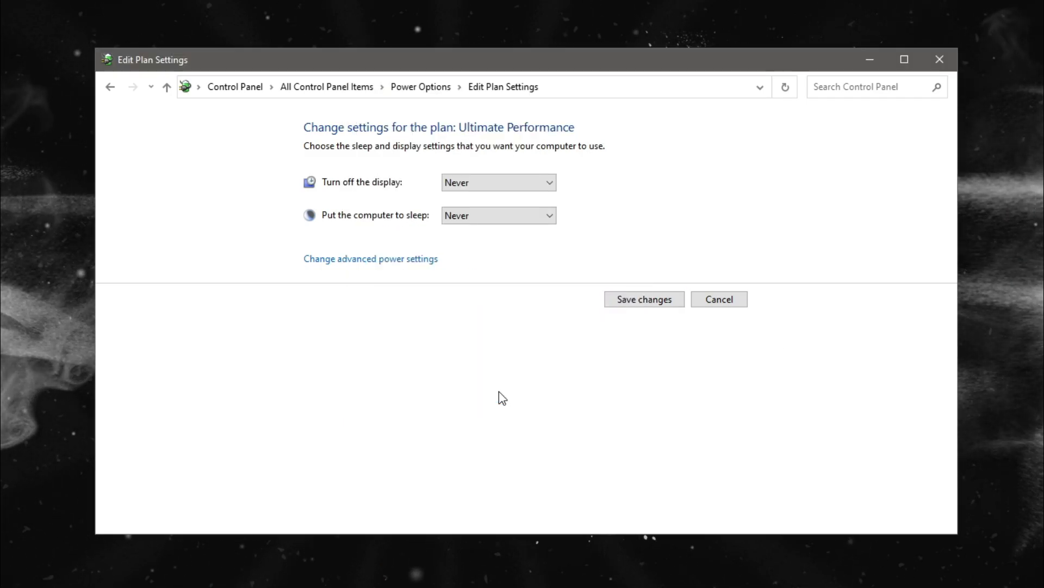
{"action": "left_click", "coordinate": [639, 302]}
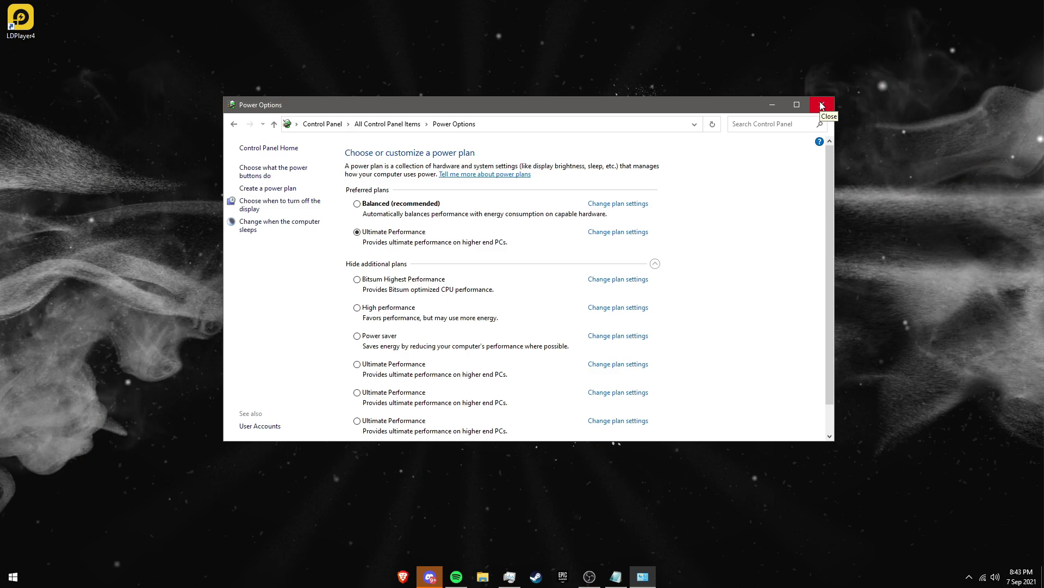
{"action": "left_click", "coordinate": [821, 107]}
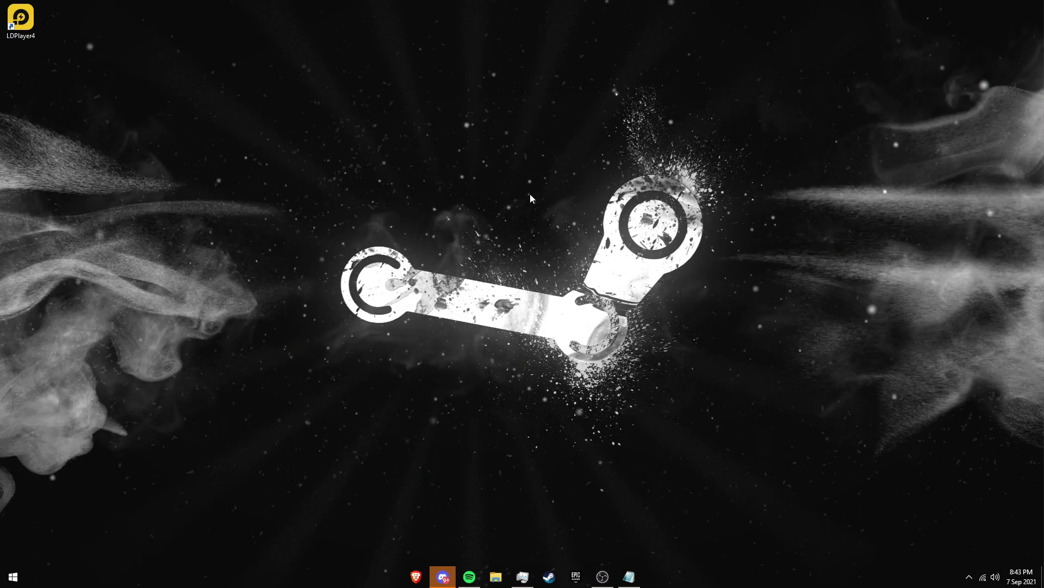